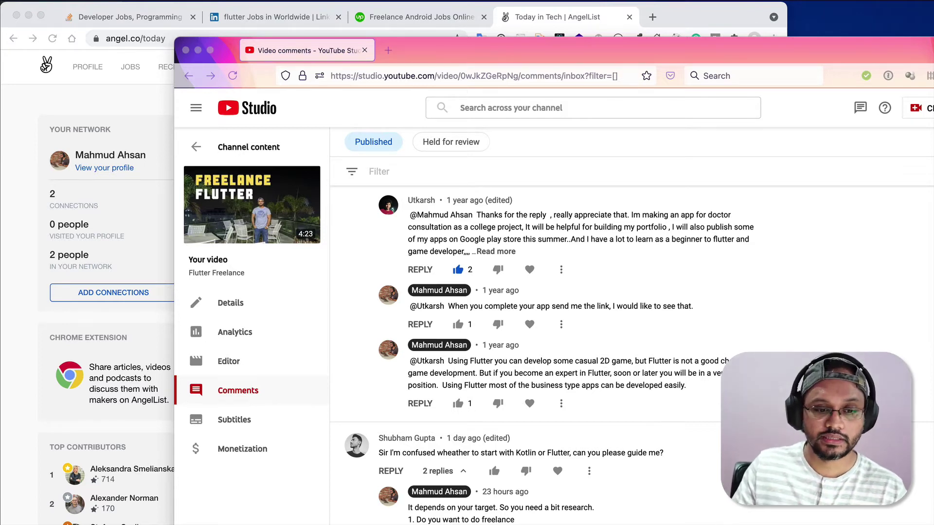
Bring the Sublime Text 'jobs:' note up over the YouTube Studio comments page
key("super+Tab")
left_click_drag(576, 420, 611, 357)
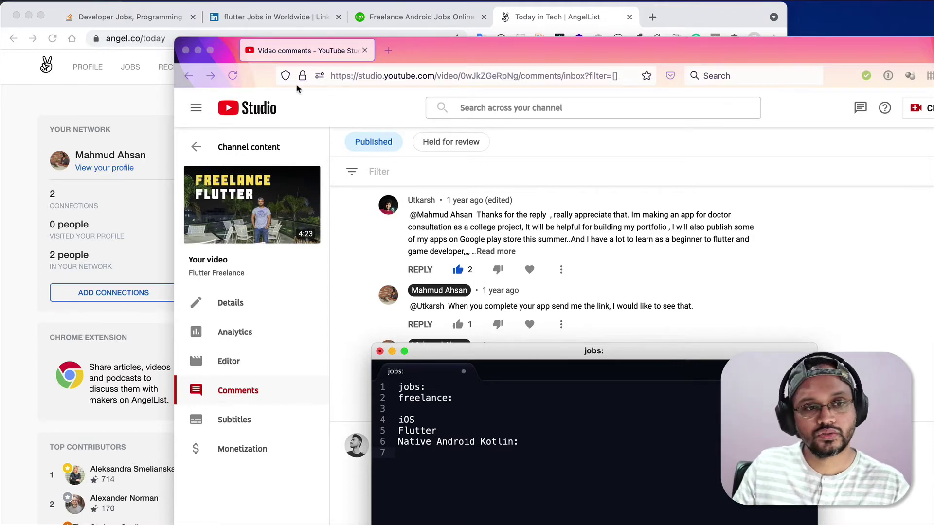
Bring Chrome forward on the Upwork android job search tab and widen the window slightly
left_click(86, 107)
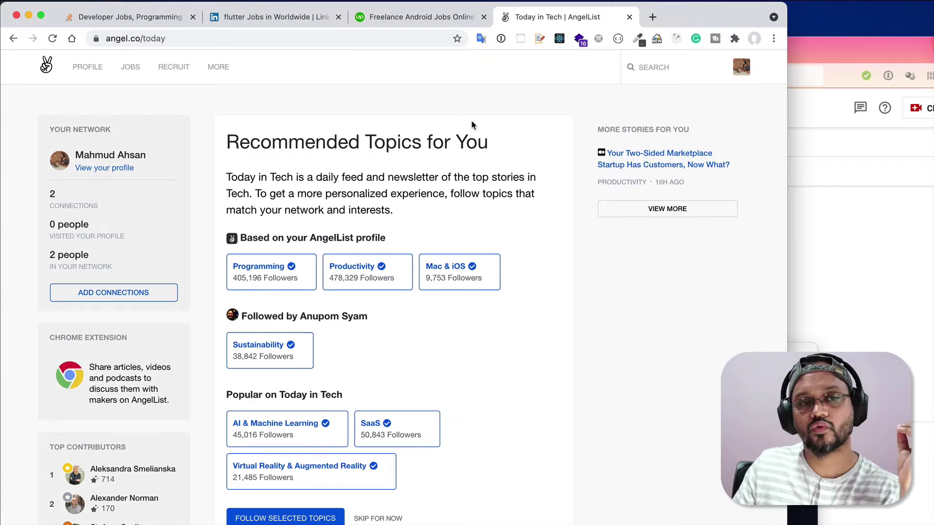
left_click_drag(408, 17, 170, 17)
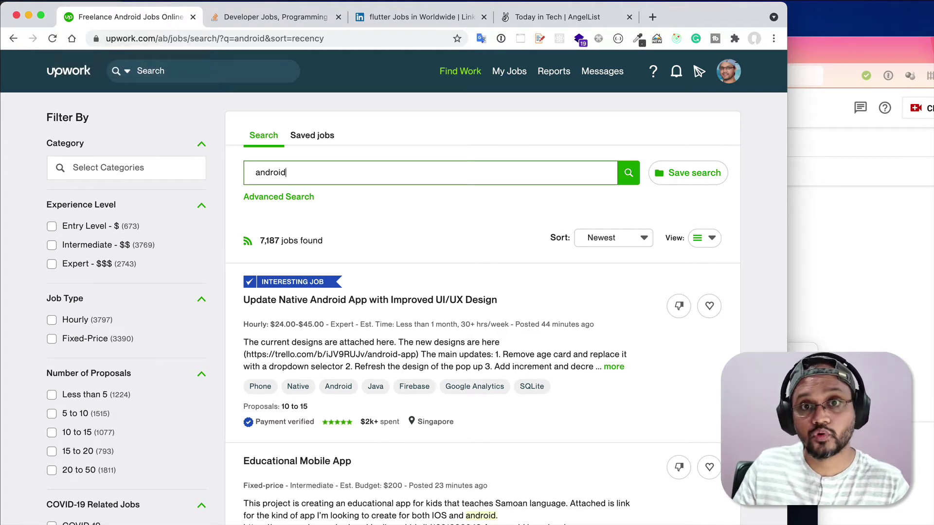
left_click_drag(783, 522, 784, 522)
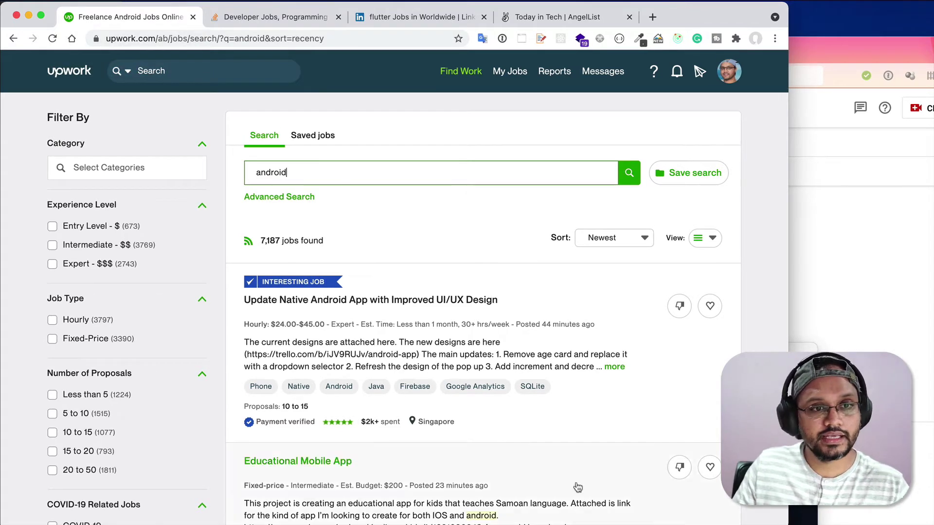
key("super+Tab")
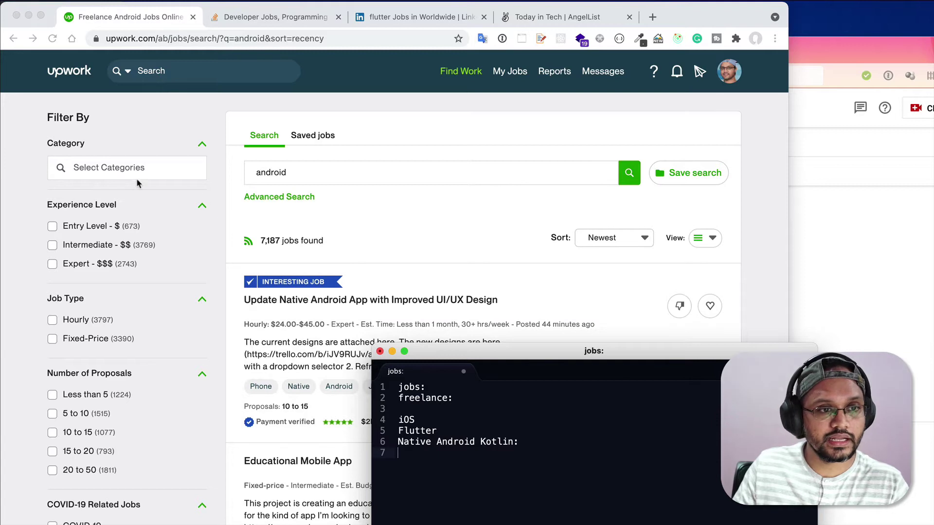
key("super+Tab")
Rerun the Upwork android search and scroll the results showing 7,183 jobs found
key("super+a")
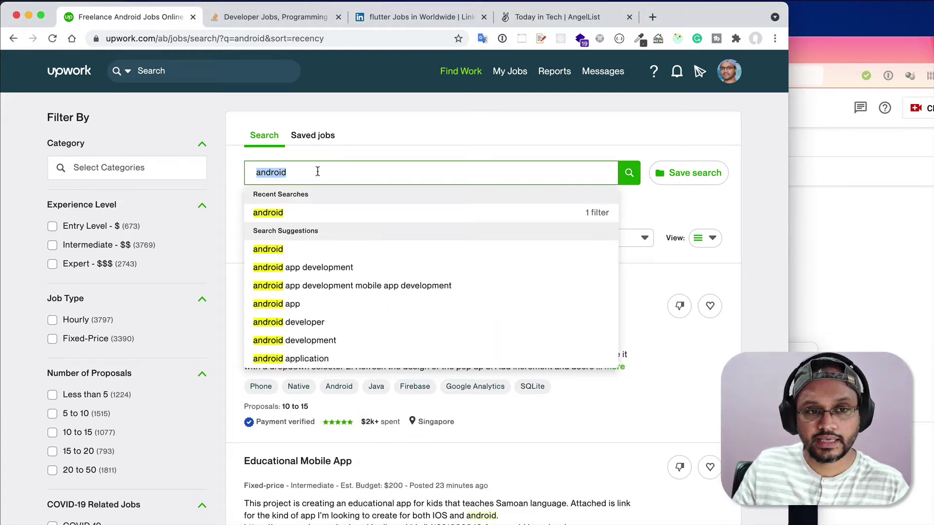
left_click(354, 141)
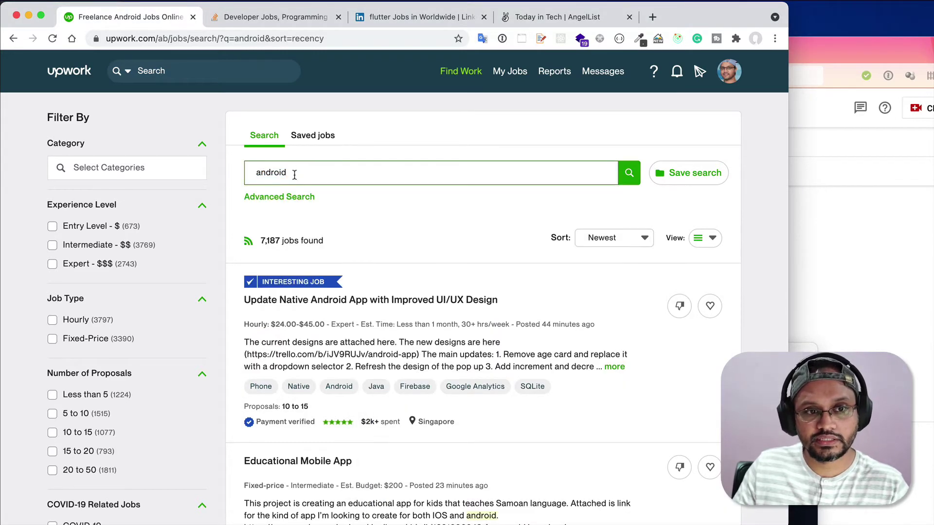
left_click(628, 174)
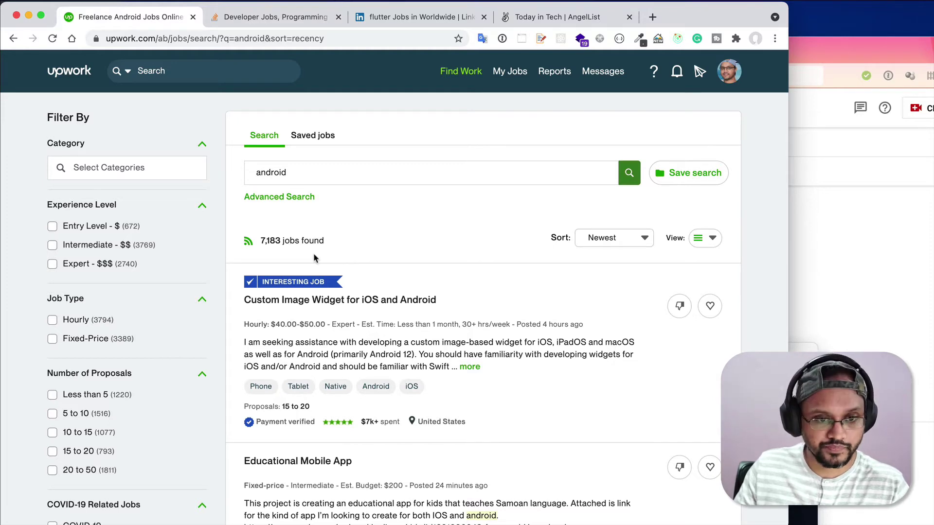
scroll(314, 257, "down", 2)
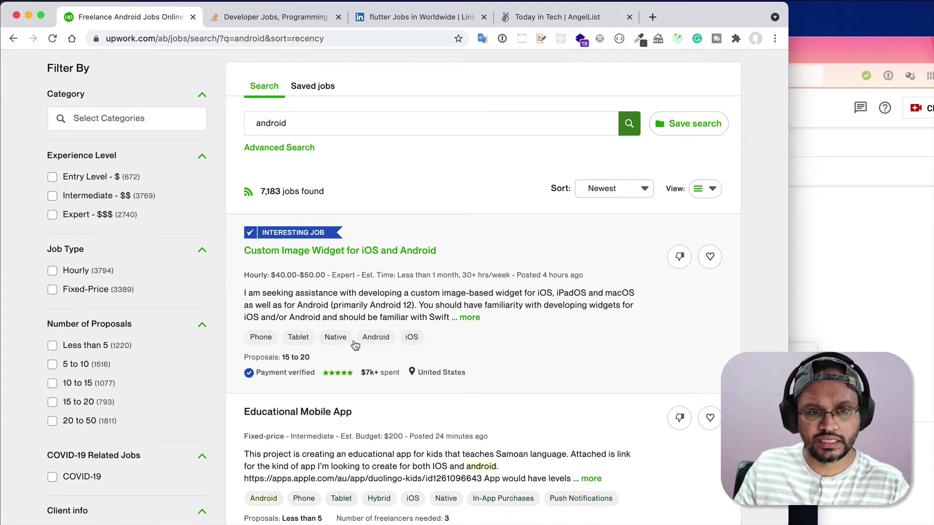
scroll(389, 348, "down", 2)
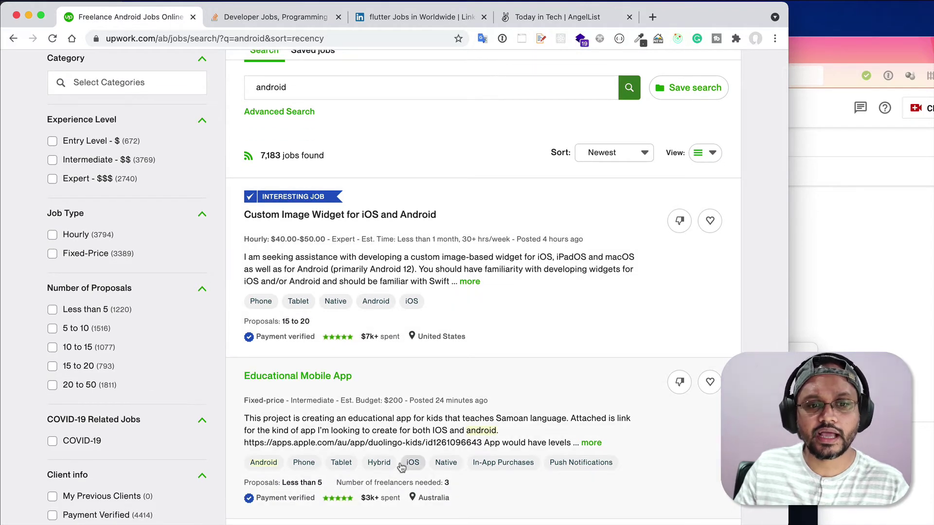
scroll(402, 466, "down", 4)
scroll(401, 466, "up", 4)
Add an 'upwork:' heading with 'Android: 7183' to the jobs note, then return to Upwork's search
key("super+Tab")
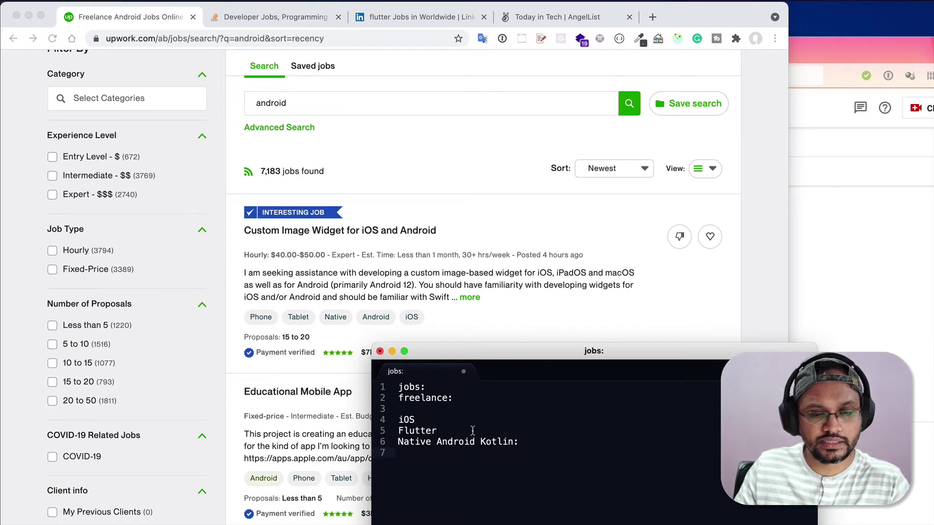
key("Return")
type("upwork:")
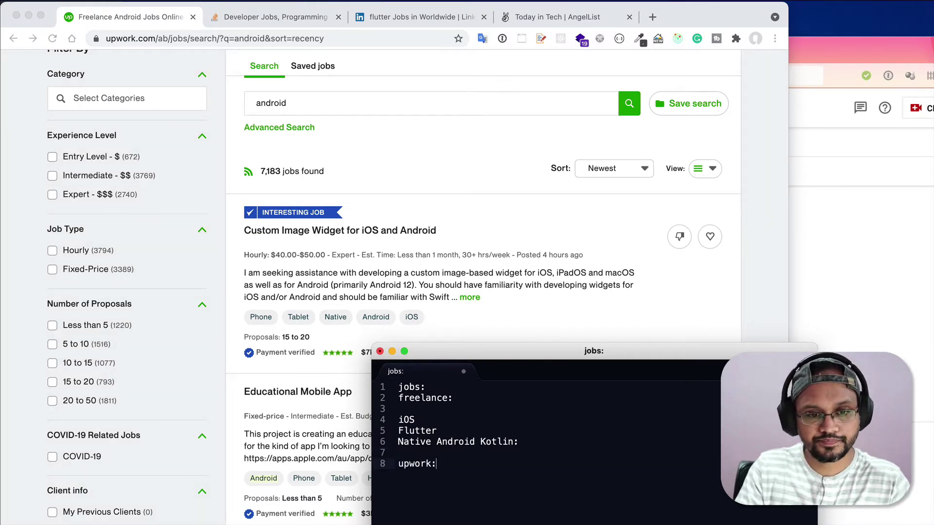
key("Return")
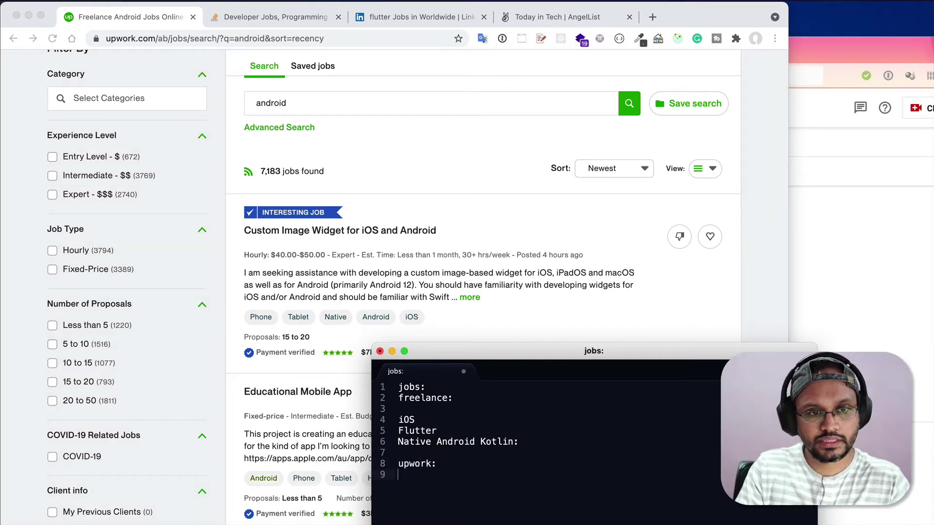
type("Free")
key("BackSpace")
key("BackSpace")
key("BackSpace")
key("BackSpace")
type("Android: ")
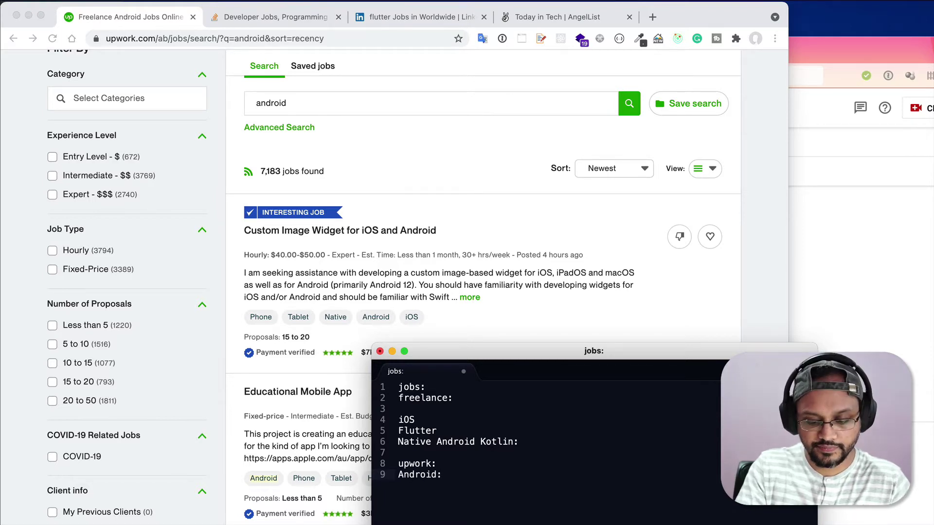
type("71")
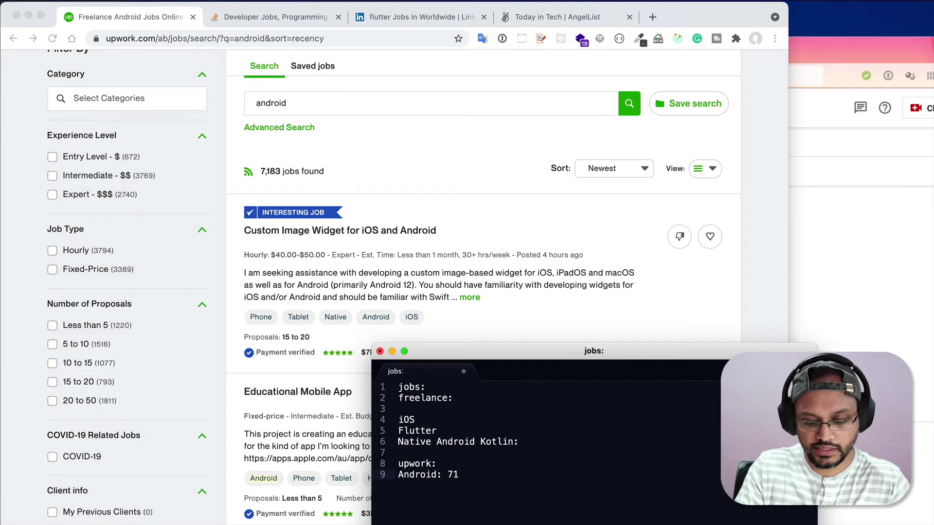
type("83")
key("Return")
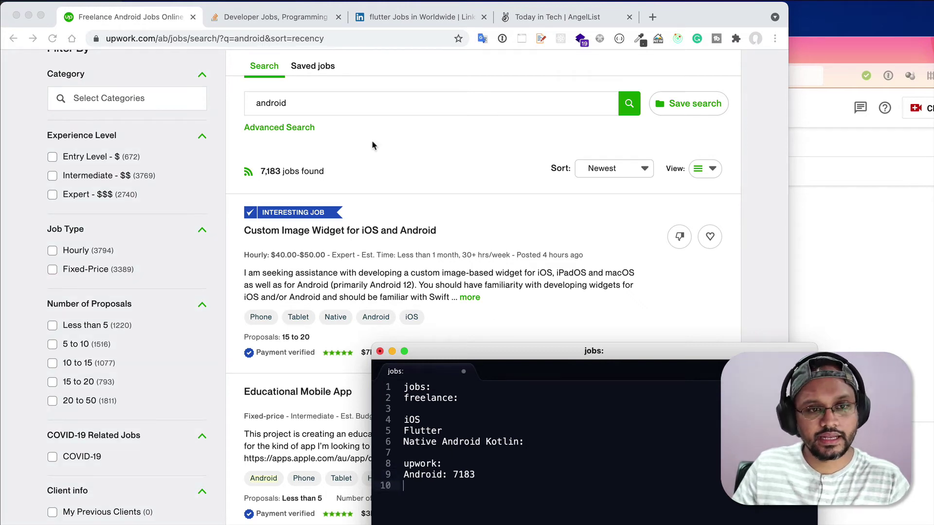
left_click(349, 115)
key("super+a")
Search Upwork for flutter and log 'flutter: 1297' in the jobs note
type("flu")
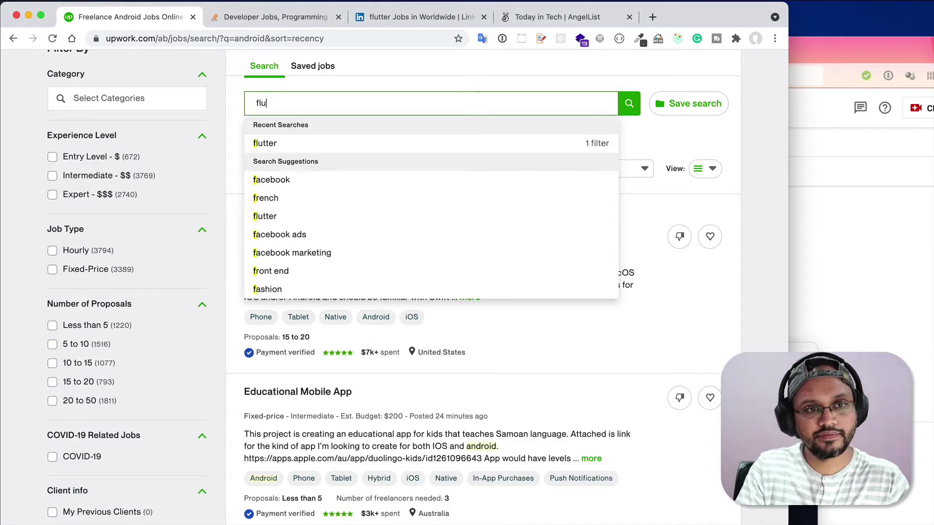
type("tter")
key("Return")
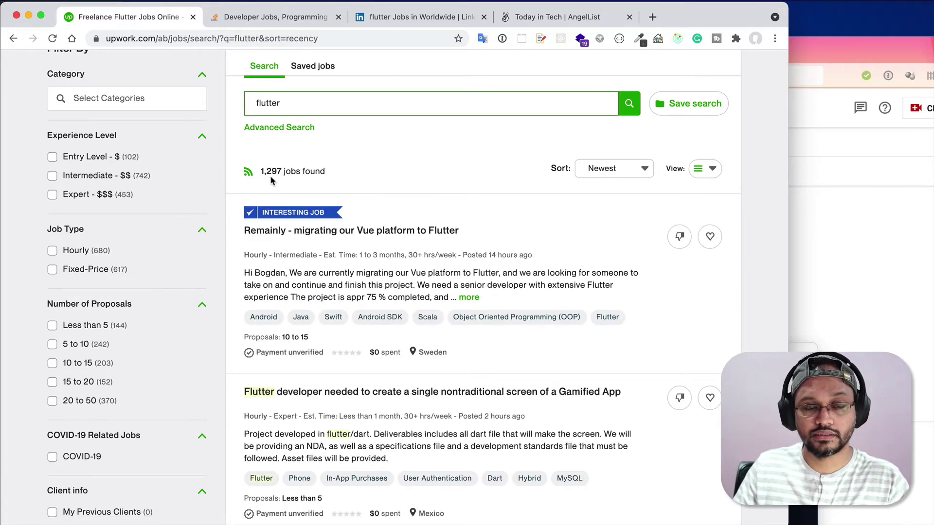
key("super+Tab")
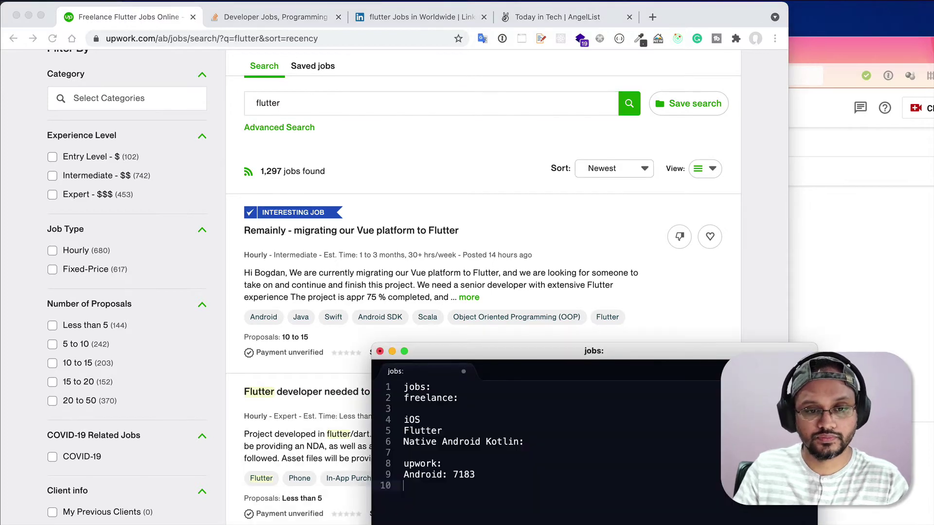
type("flutter: ")
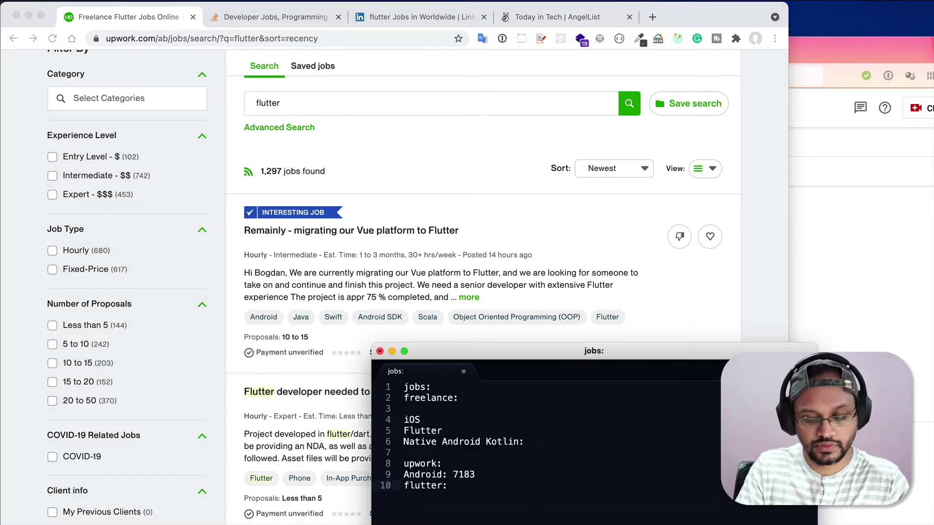
type("1297")
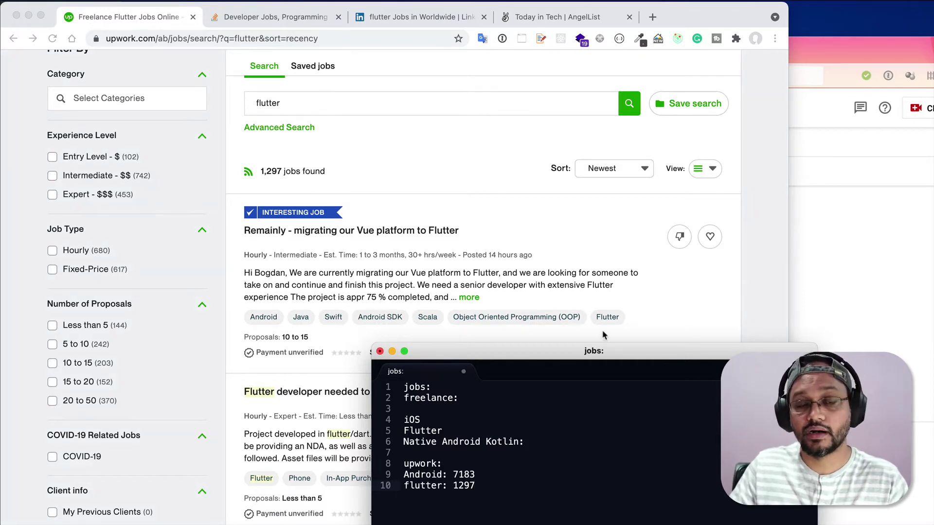
key("super+Tab")
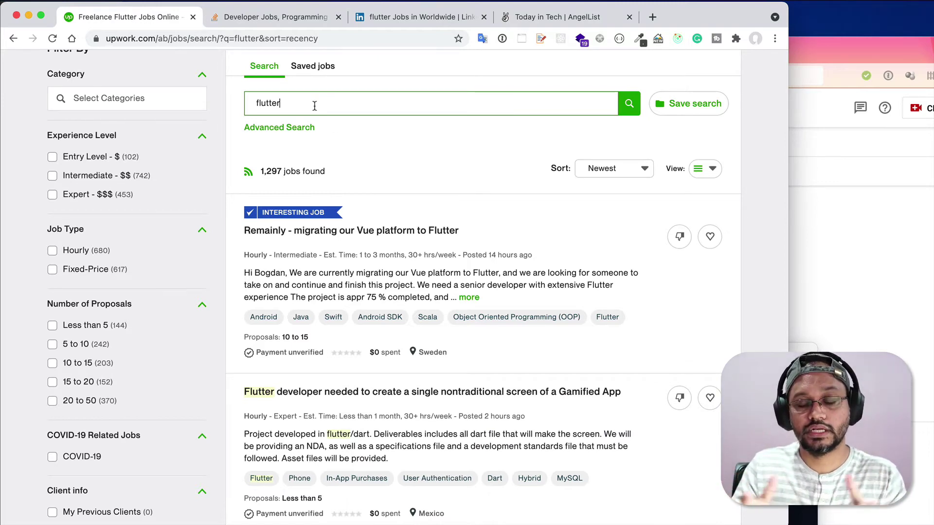
key("super+a")
Search Upwork for iOS and log 'iOS: 6797' under upwork in the jobs note
type("iOS")
key("Return")
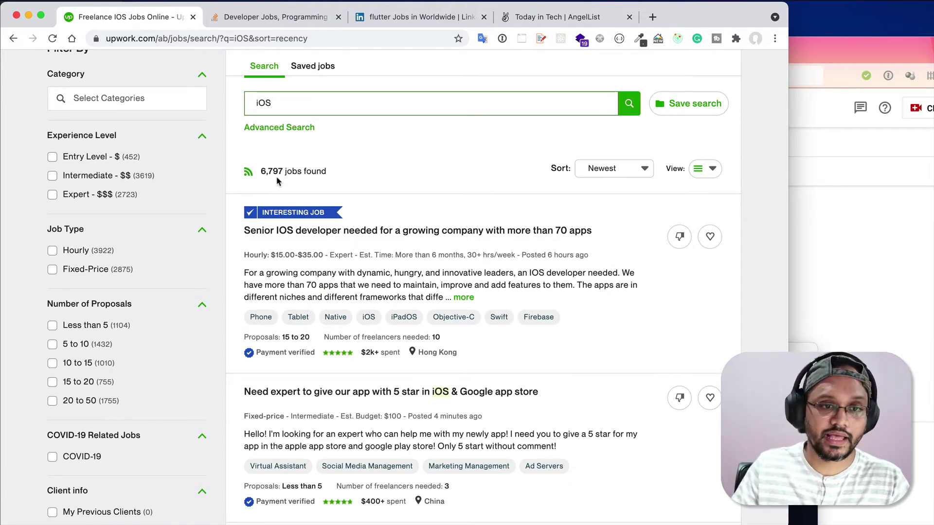
key("super+Tab")
key("Return")
type("iOS:")
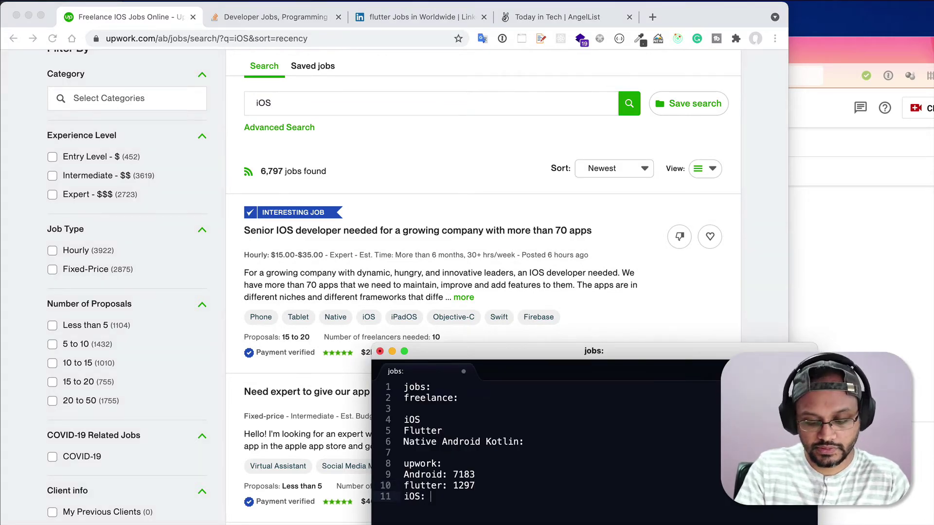
type(" 67")
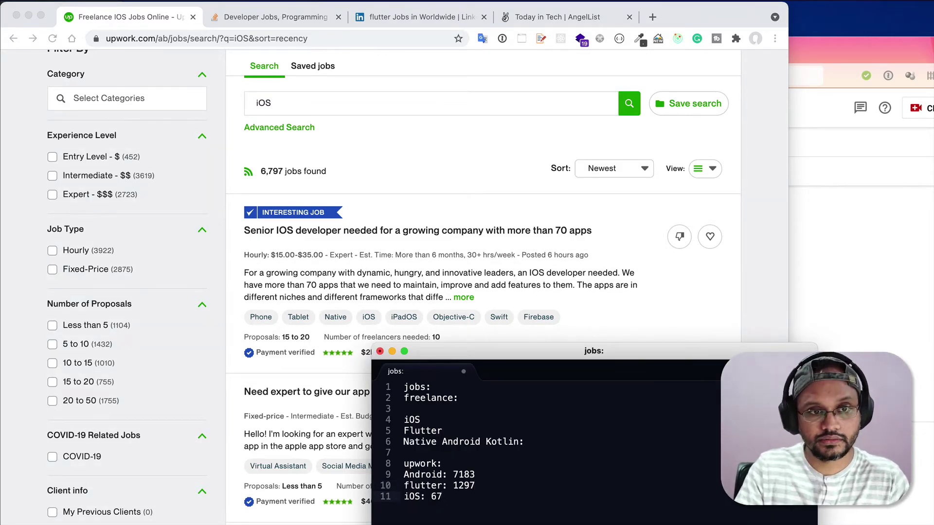
type("97")
key("Return")
key("Return")
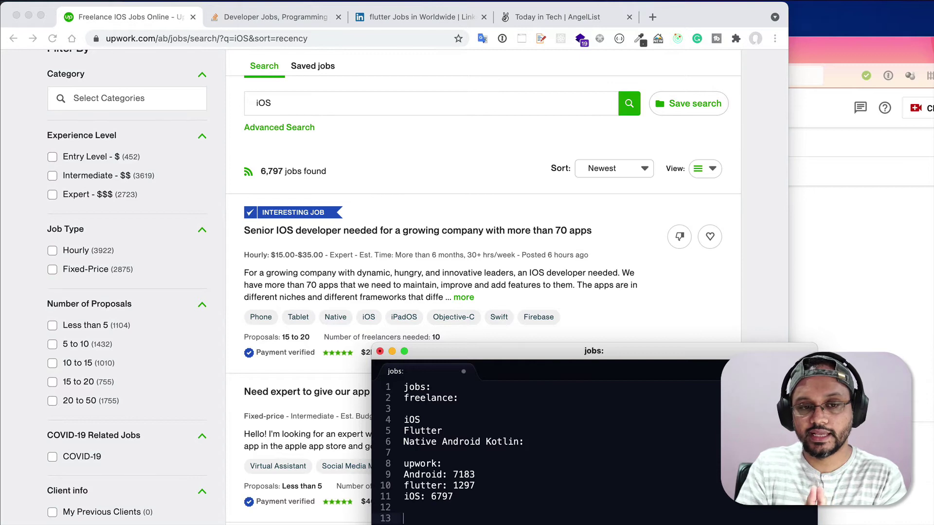
Return to Upwork's iOS results and scroll through the 6,797 listings
left_click(637, 321)
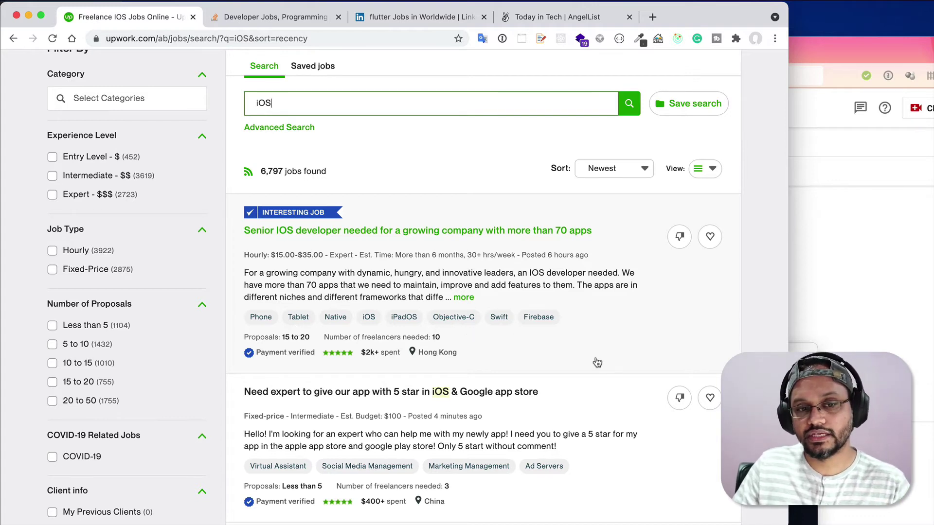
scroll(593, 365, "down", 1)
scroll(592, 365, "down", 3)
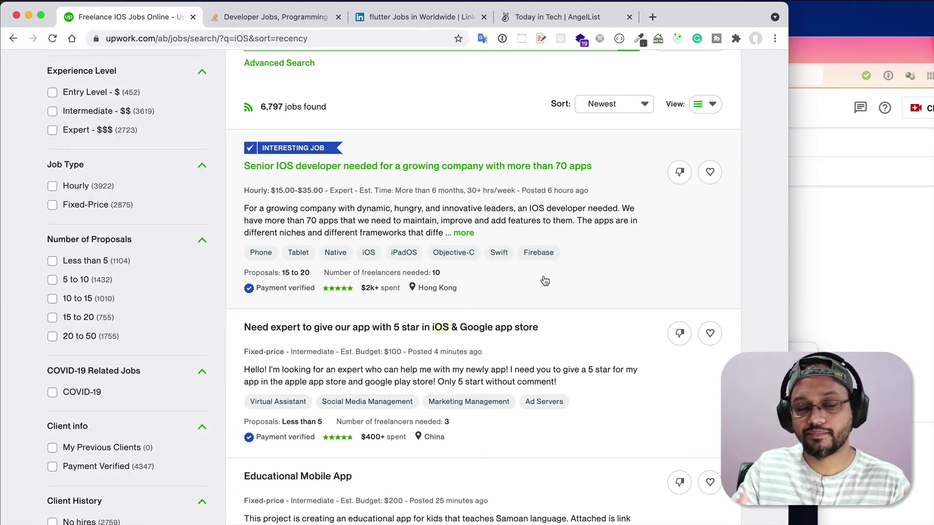
scroll(542, 277, "down", 5)
scroll(545, 281, "up", 8)
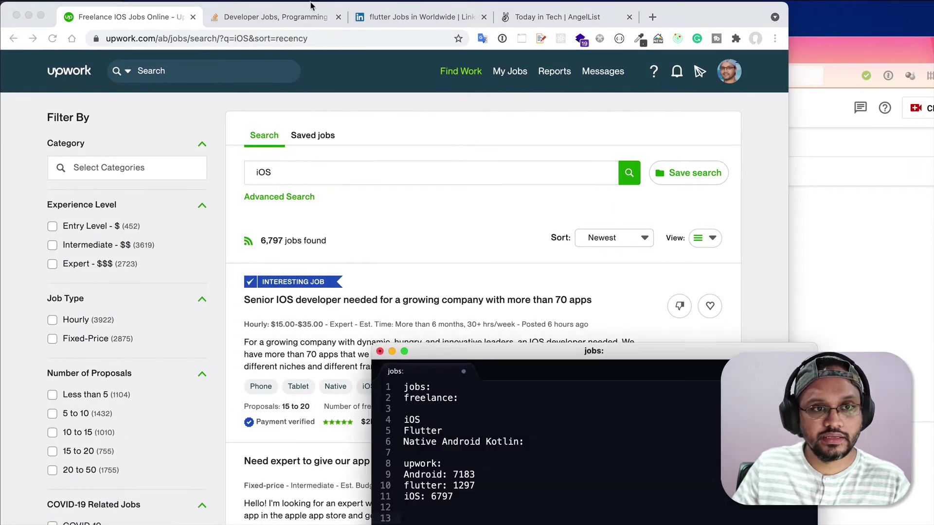
Search Stack Overflow jobs for android instead of kotlin
left_click(285, 17)
double_click(267, 217)
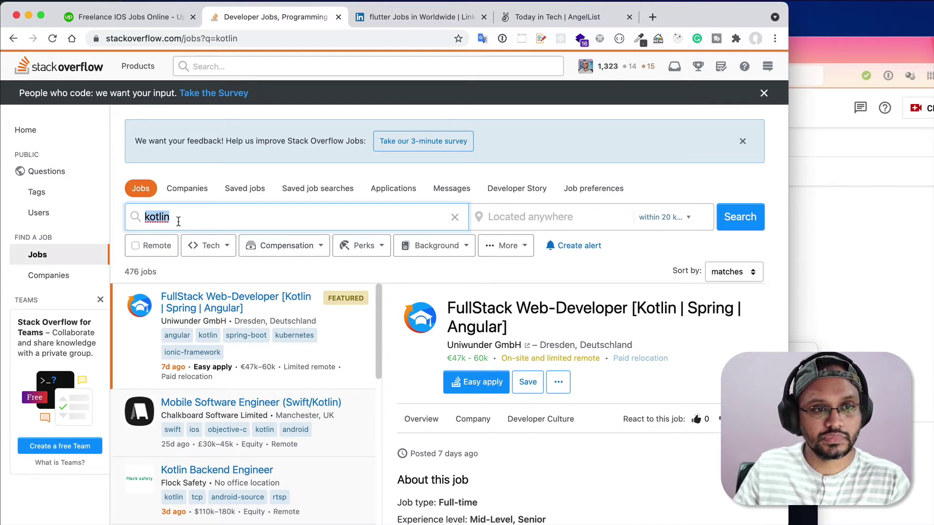
type("android")
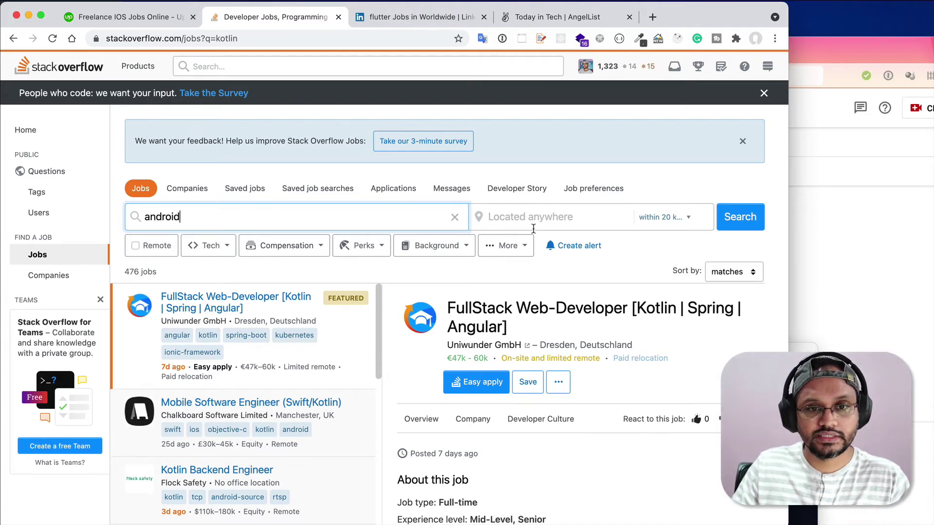
left_click(738, 216)
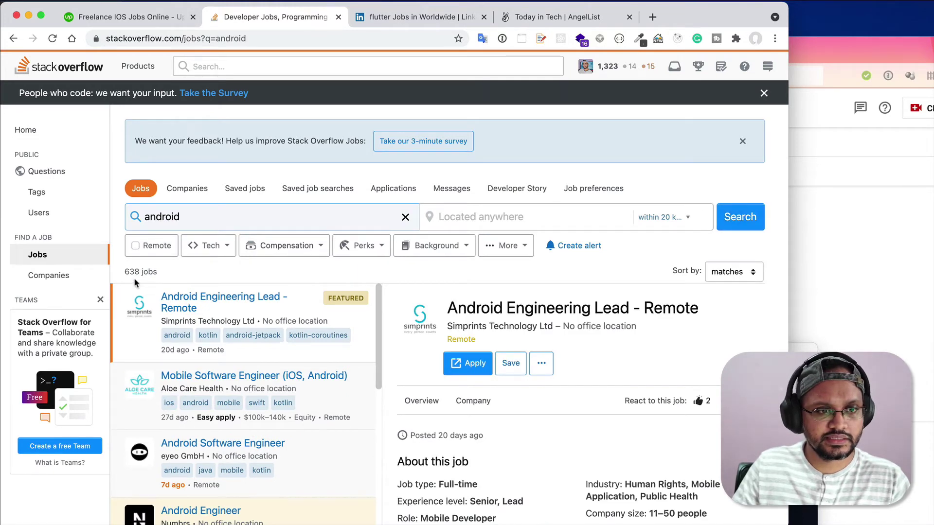
Add a 'stackoverflow:' heading with 'android: 638' to the jobs note and move it aside
key("super+Tab")
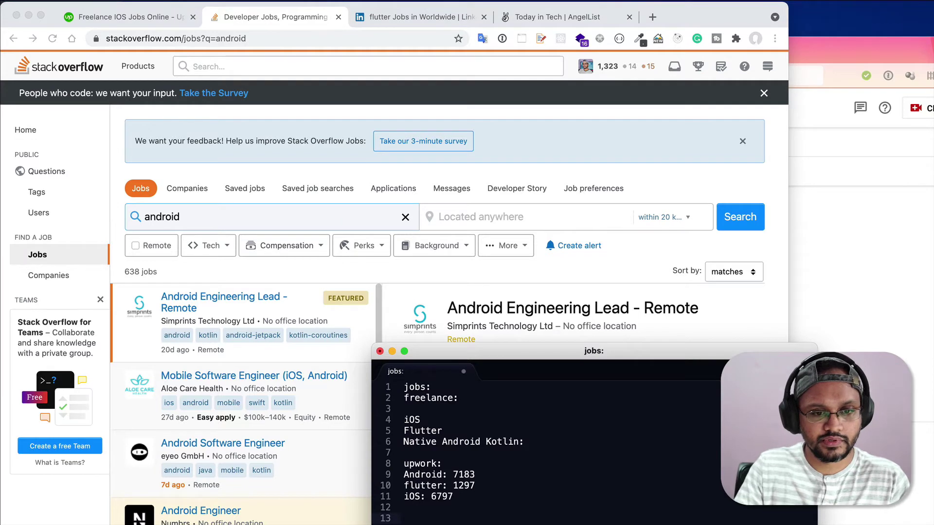
type("stackoverflo")
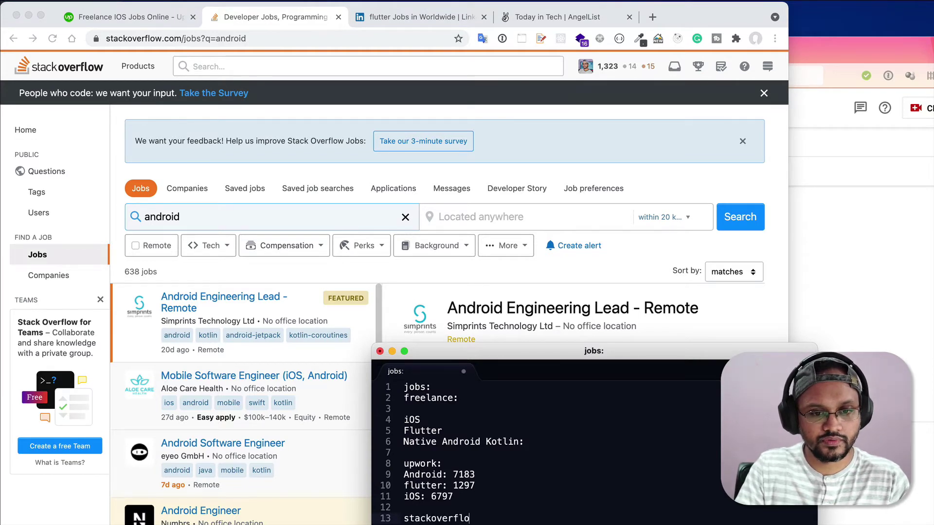
type("w:")
left_click_drag(526, 358, 642, 203)
key("Return")
type("andor")
key("BackSpace")
key("BackSpace")
type("roid: ")
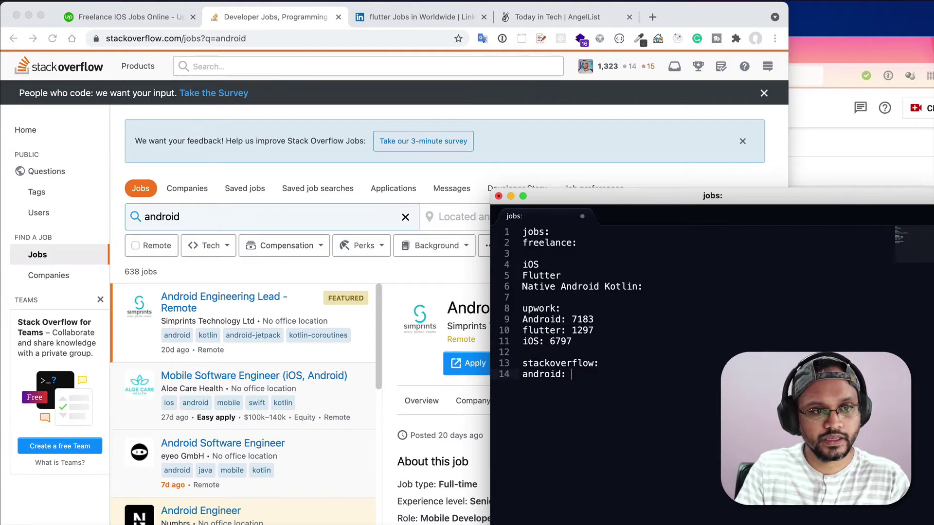
type("638")
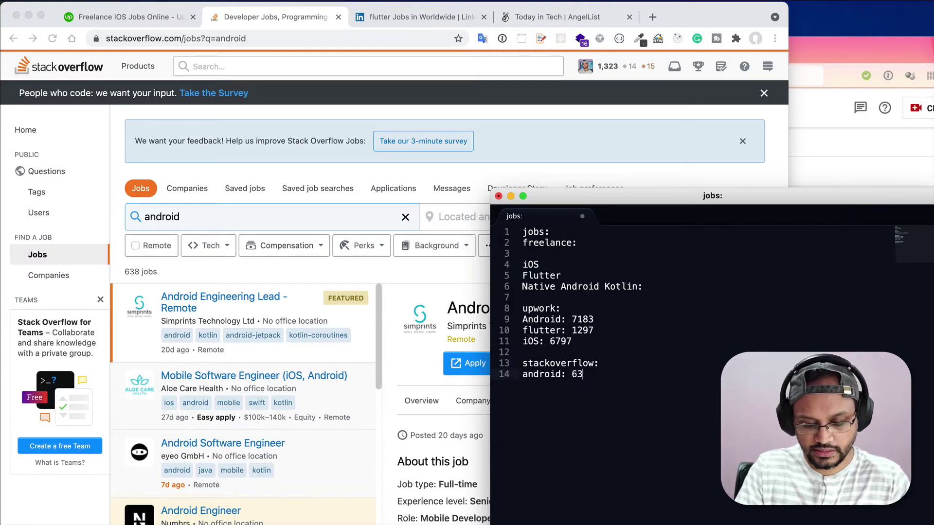
key("Return")
Search Stack Overflow jobs for flutter and log 'flutter: 94' under stackoverflow
left_click(198, 221)
double_click(198, 221)
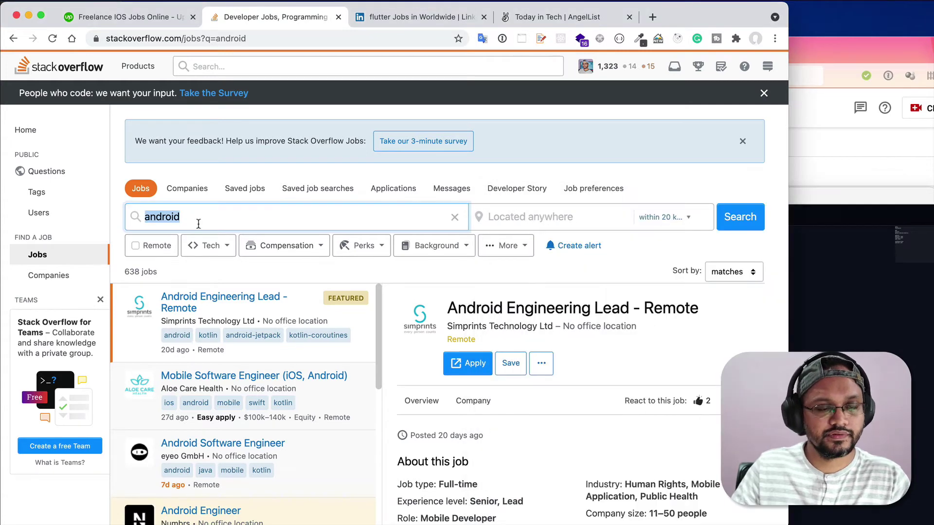
type("flutter")
key("Return")
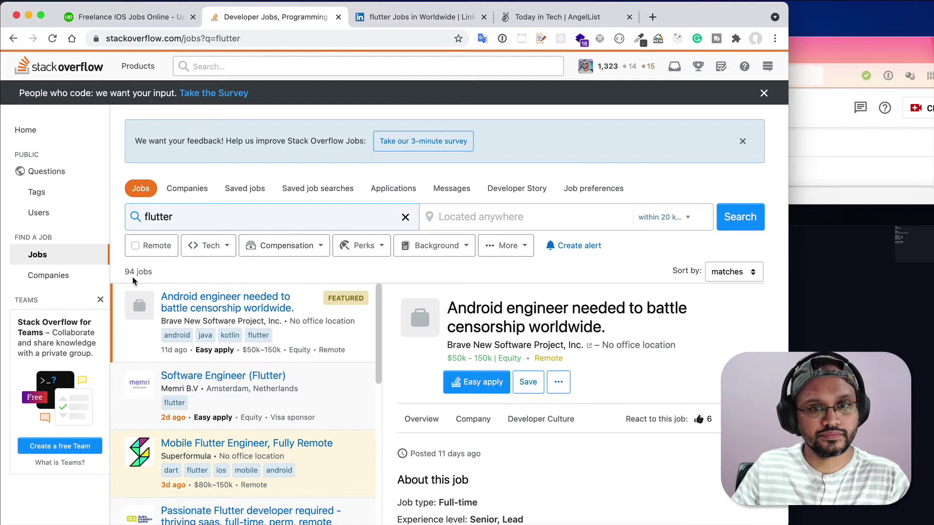
key("super+Tab")
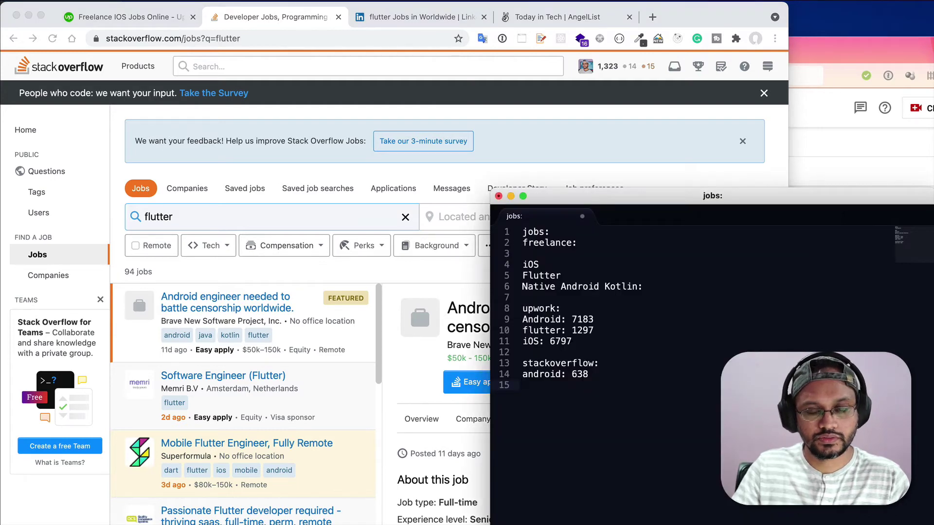
type("flutter")
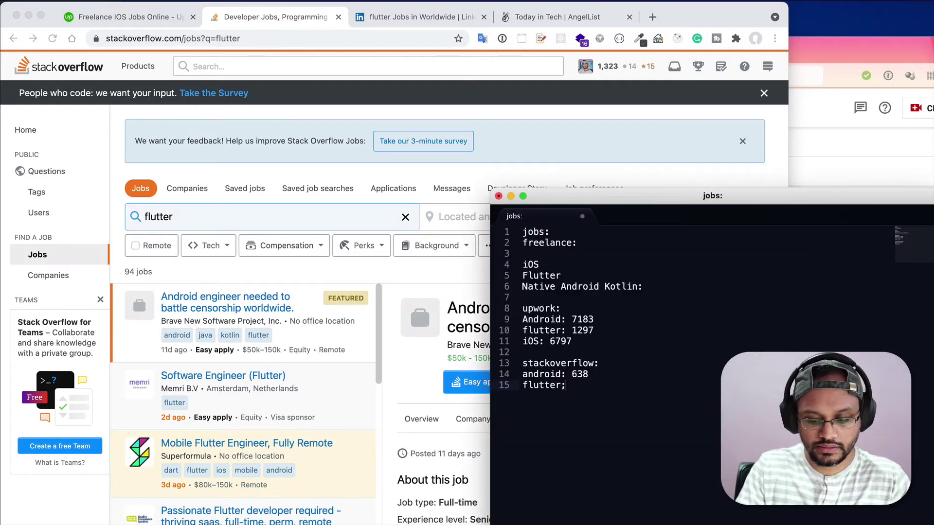
type(": 94")
key("Return")
left_click(584, 150)
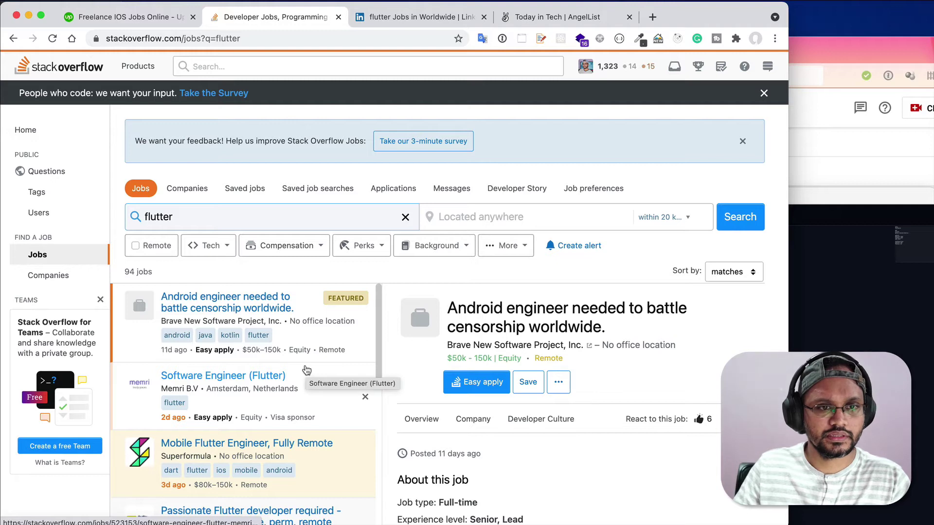
Add a 'linkedin:' heading with 'Flutter: 14869' from LinkedIn's worldwide flutter job results
left_click(421, 19)
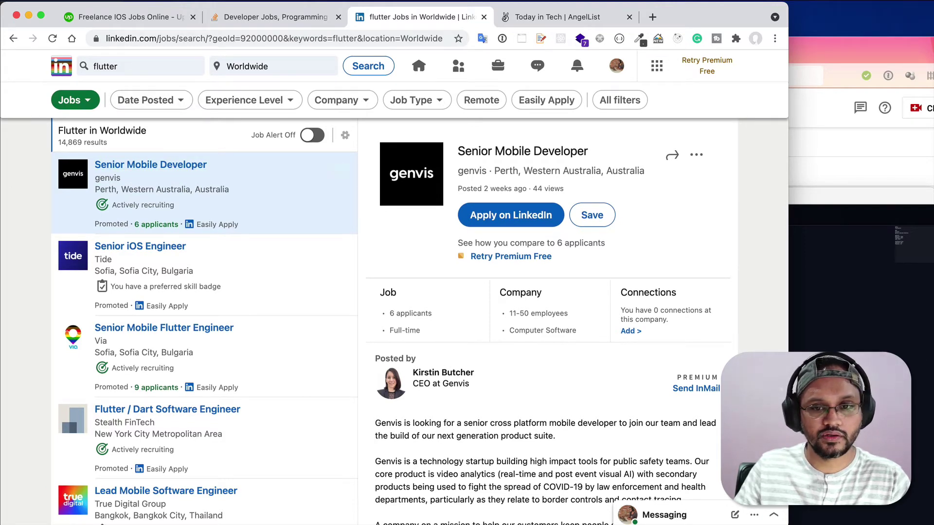
key("super+Tab")
key("Return")
type("linkedin:")
key("Return")
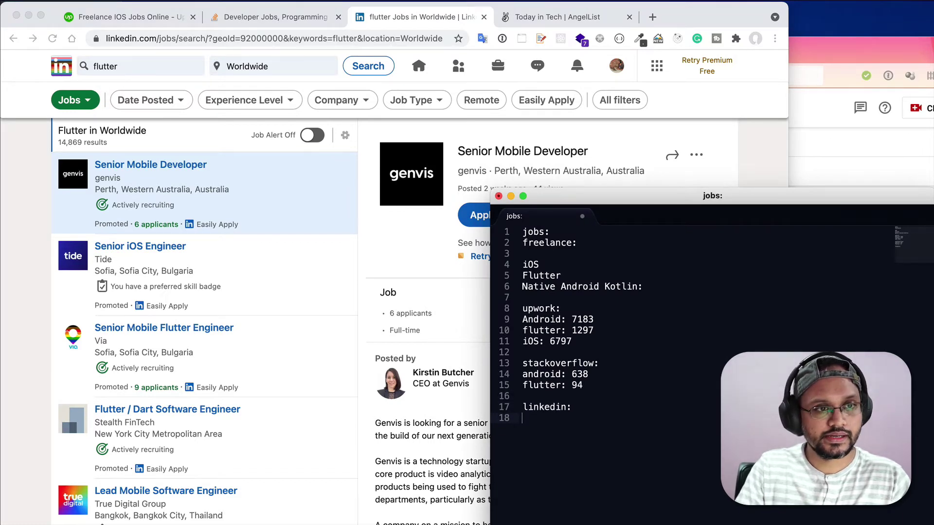
type("Flutter: ")
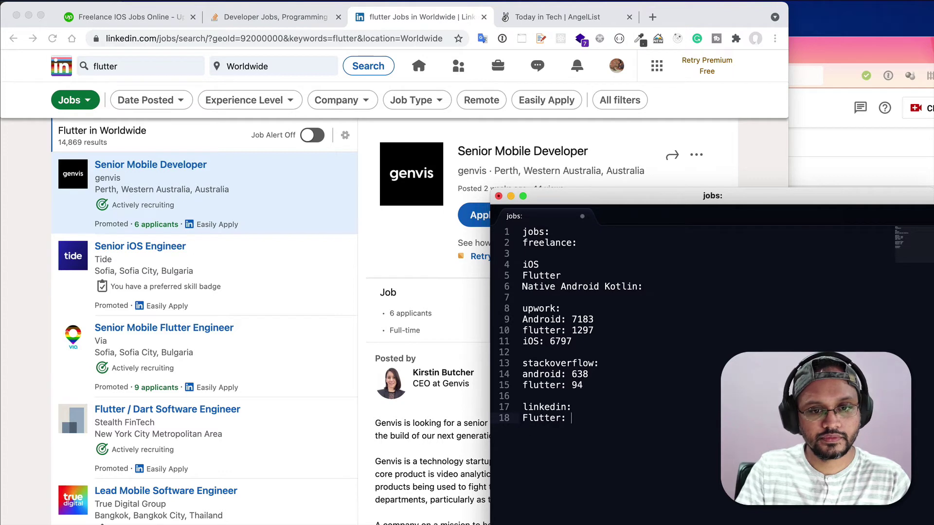
type("14")
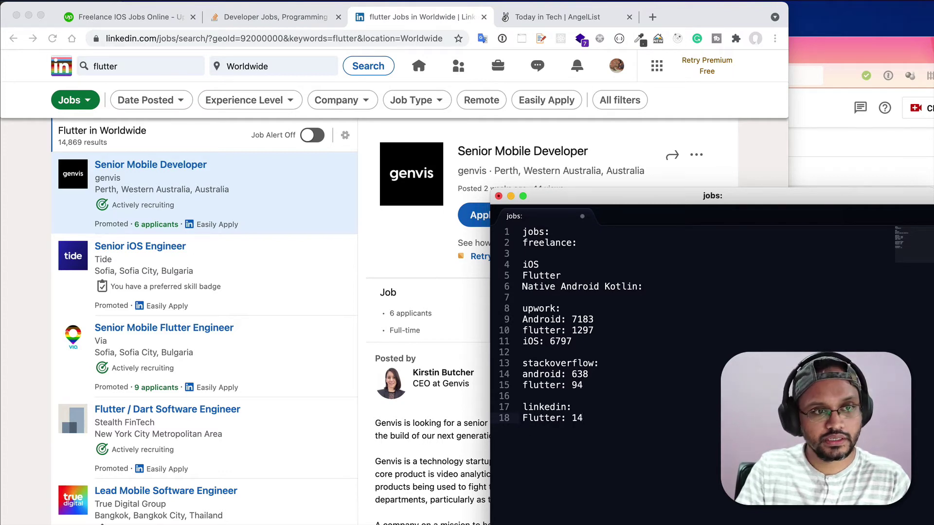
type("8")
key("BackSpace")
type("869")
key("Return")
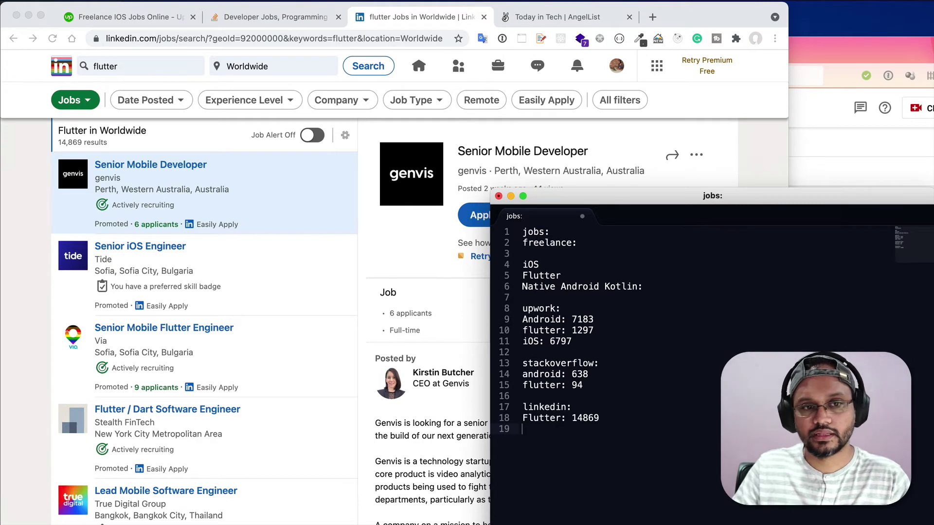
Search LinkedIn jobs for android and log 'Android: 281743' in the jobs note
left_click(144, 60)
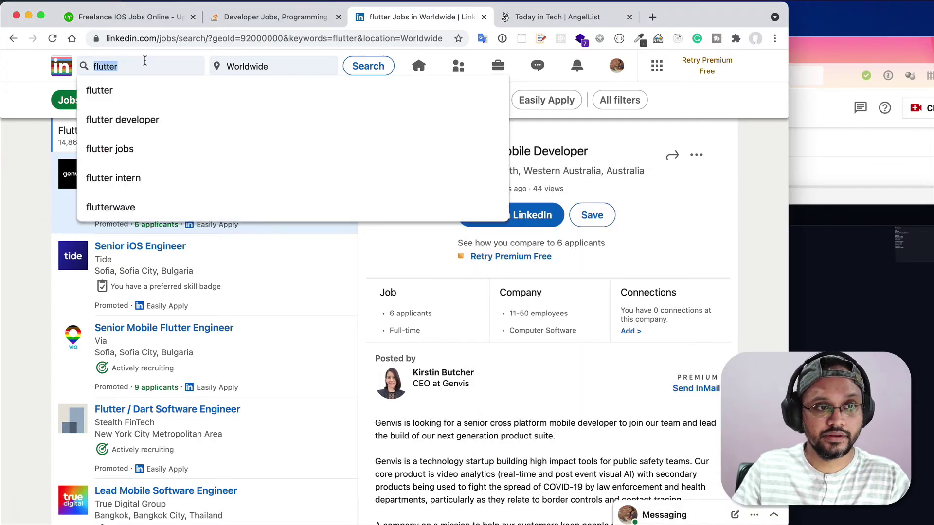
type("android")
key("Return")
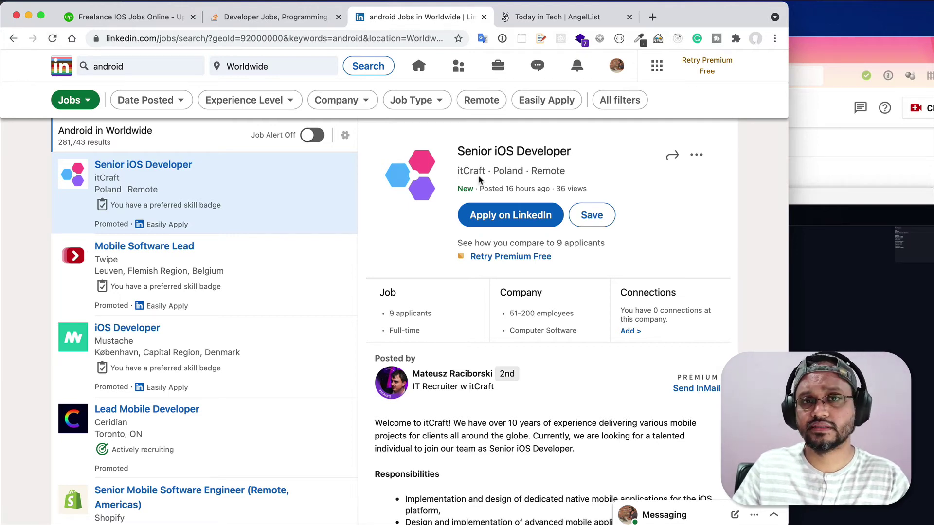
key("super+Tab")
type("Android: 281743")
key("Return")
Search LinkedIn jobs for Kotlin, log 'Kotlin: 45704', and move the note to the right edge
left_click(129, 66)
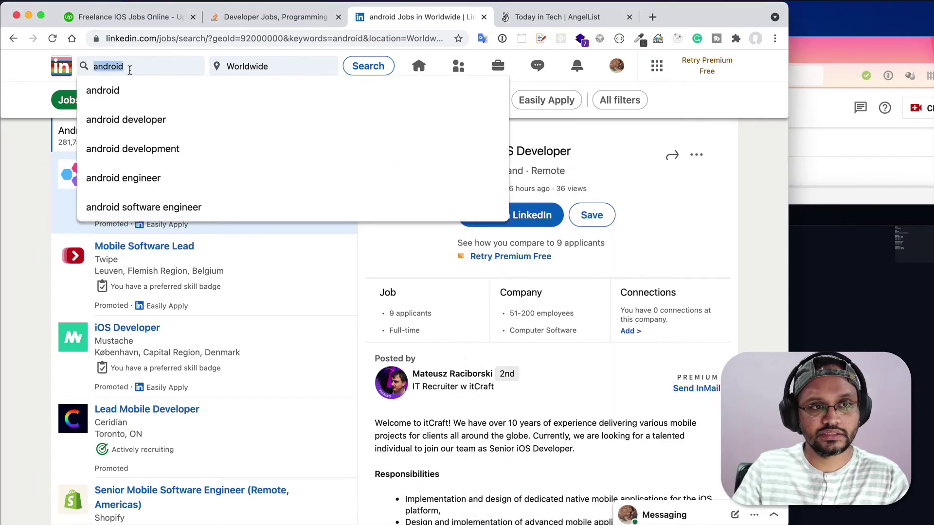
type("Kotlin")
key("Return")
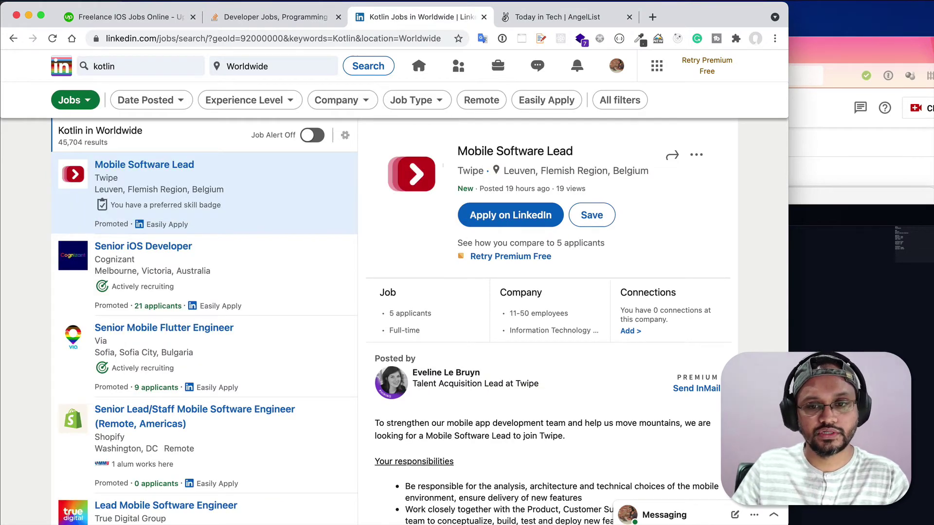
key("super+Tab")
type("Kotlin")
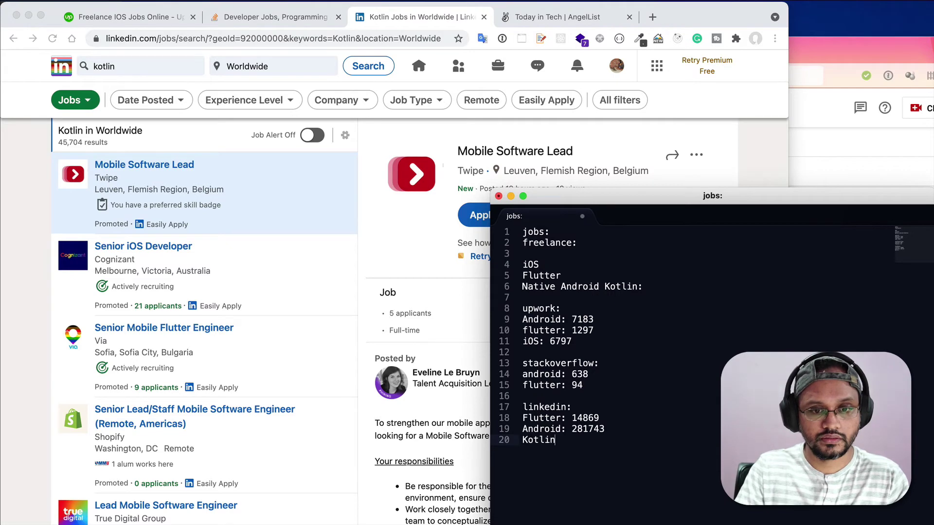
type(": 45")
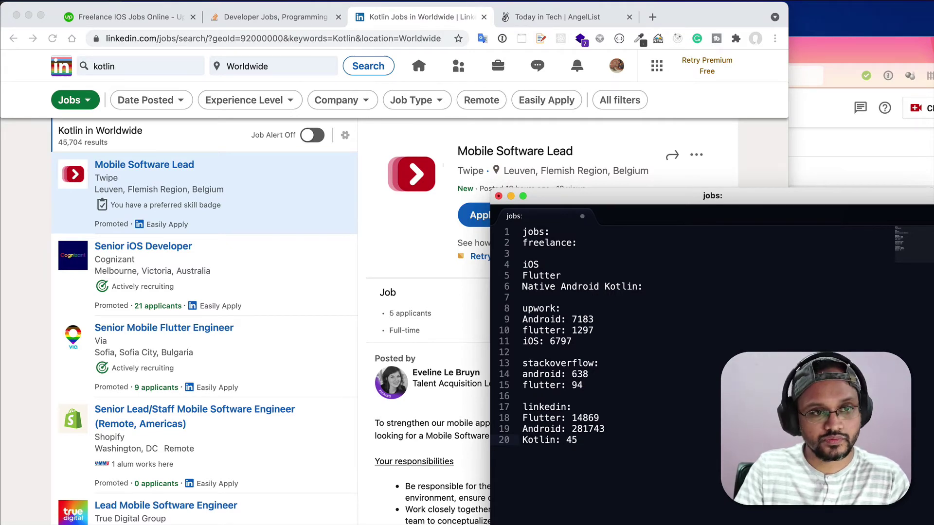
type("704")
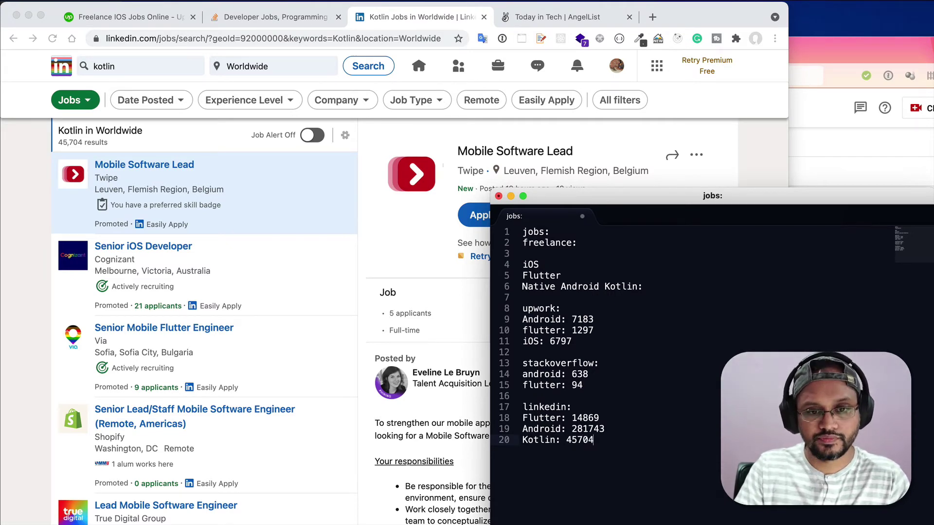
key("Return")
key("Return")
left_click_drag(720, 198, 866, 136)
Go to the AngelList tab and open its jobs section
left_click(539, 19)
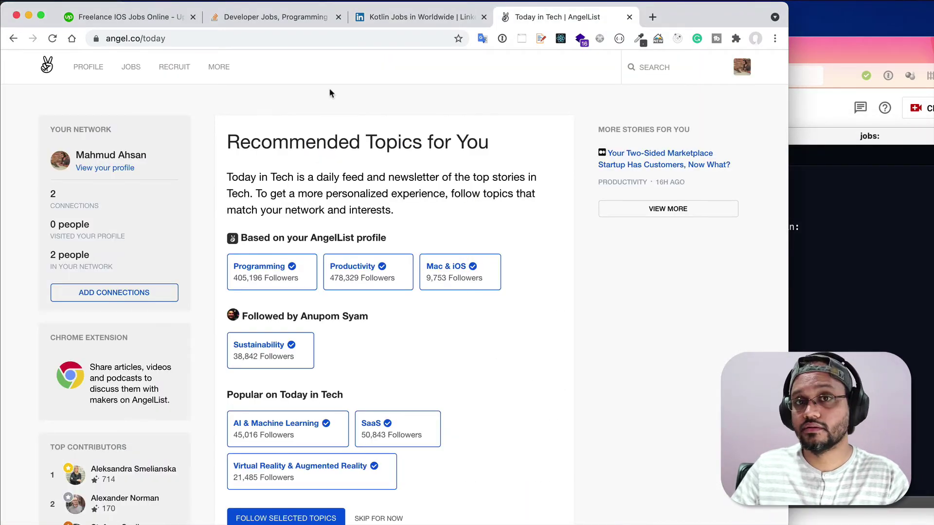
left_click(659, 70)
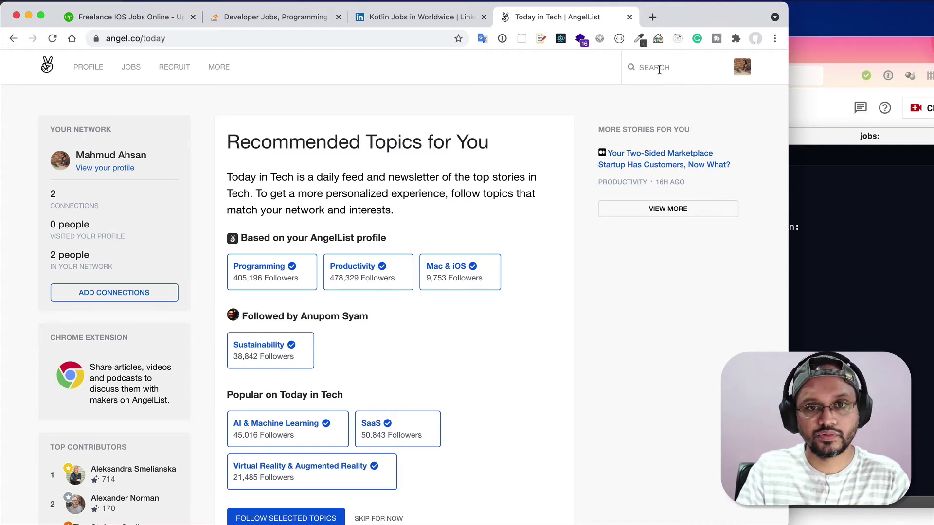
left_click(132, 70)
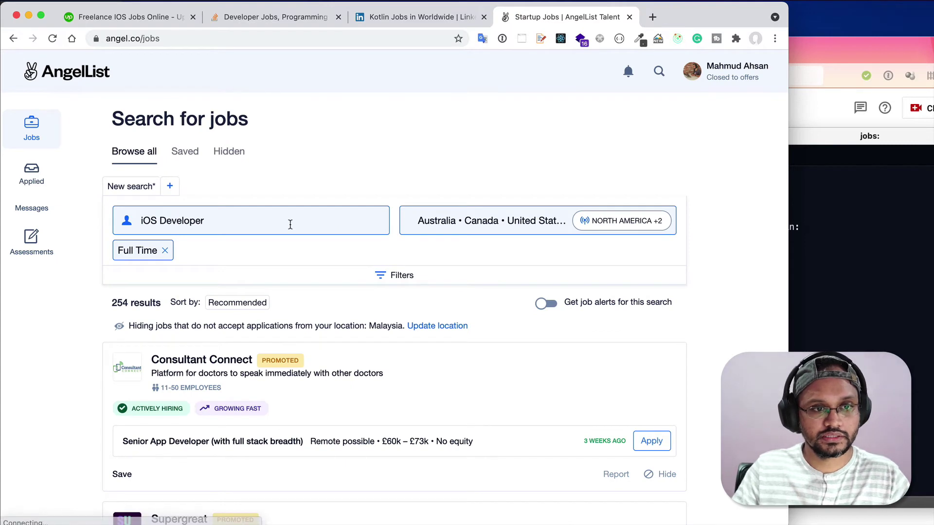
Remove the iOS Developer job title, leaving 5,815 full-time jobs across Australia, Canada, US and UK
left_click(228, 255)
key("BackSpace")
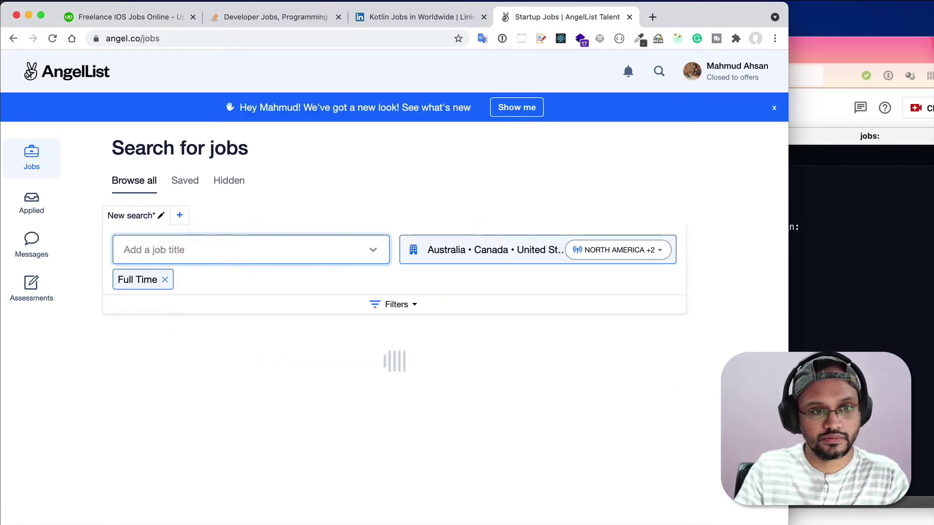
type("flutter")
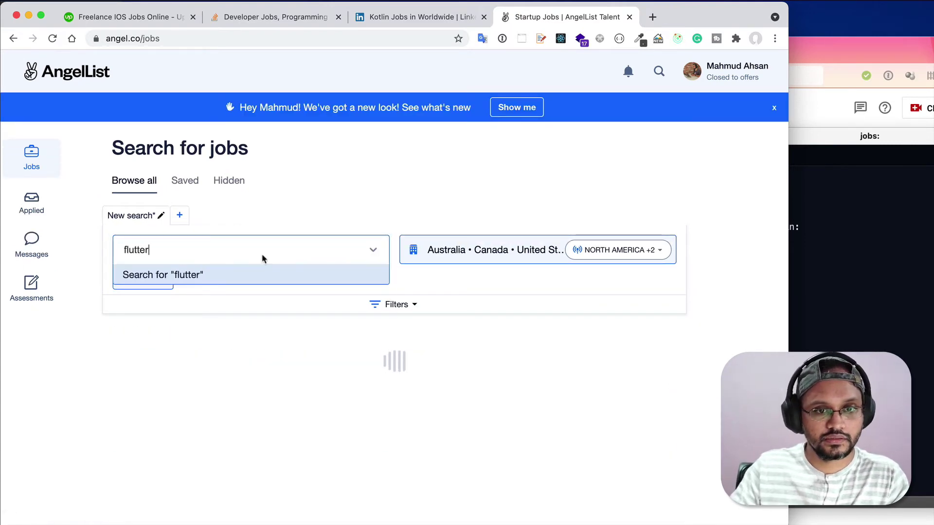
left_click(544, 253)
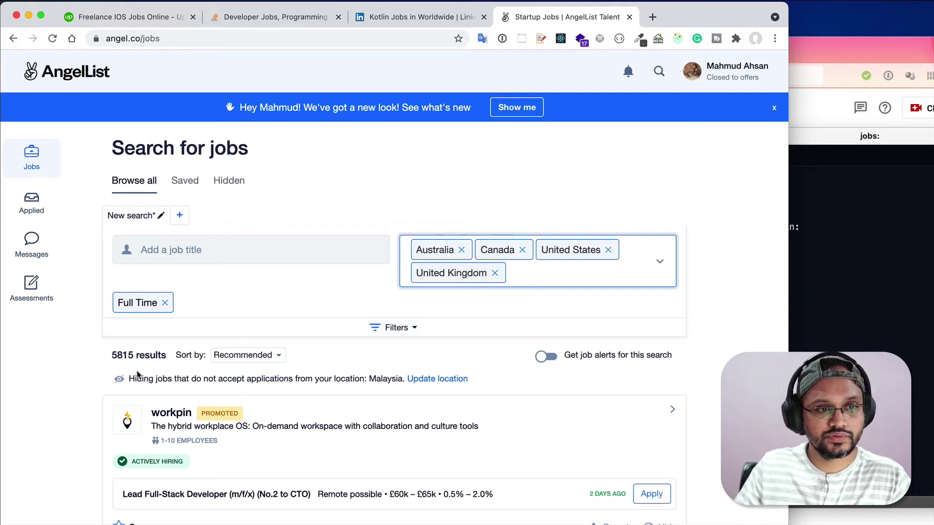
Search AngelList's job title box for 'flutter' jobs
scroll(127, 360, "down", 2)
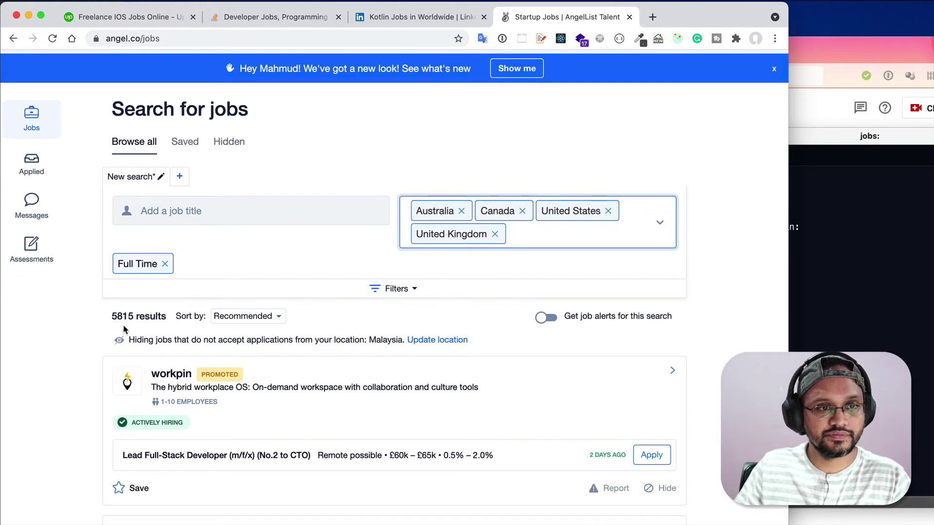
left_click(221, 205)
type("flu")
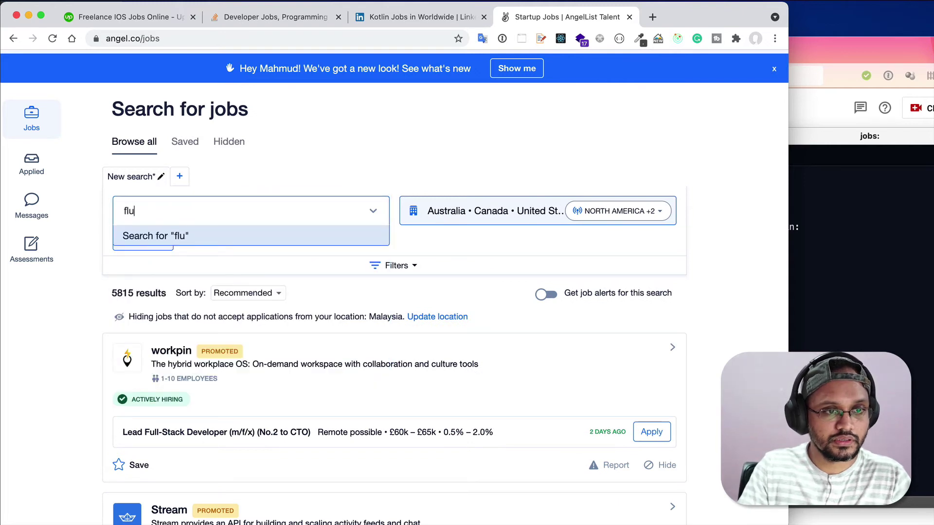
key("BackSpace")
key("BackSpace")
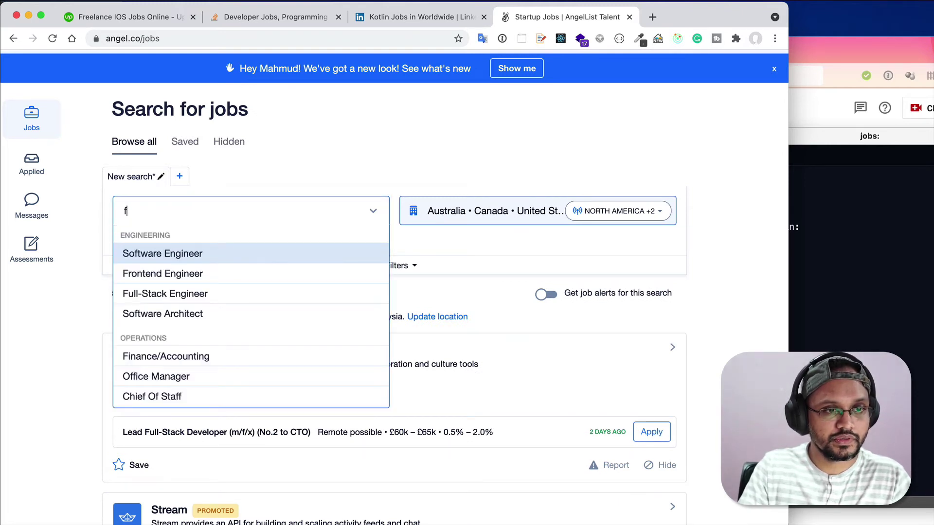
type("lutter")
key("Return")
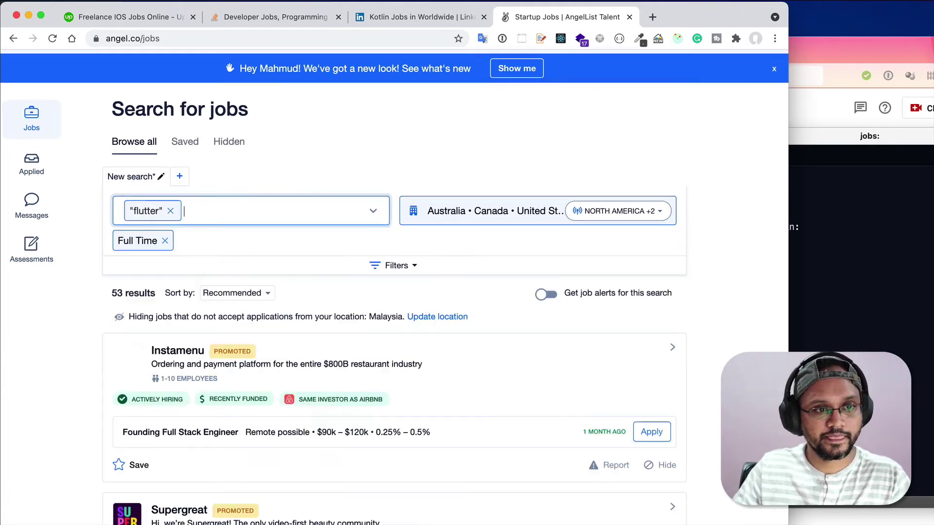
Start an Angel.co section in the jobs note with a 'Flutter:' line
key("super+Tab")
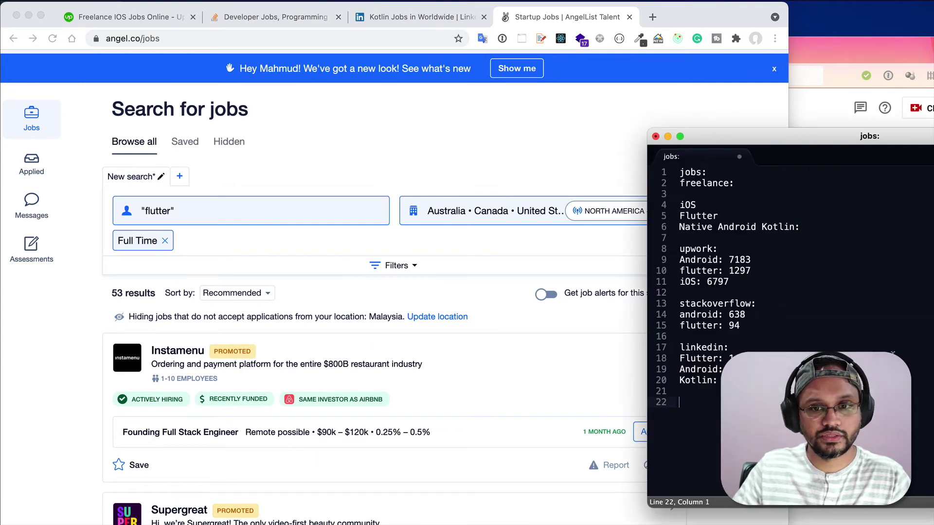
type("Angel.co")
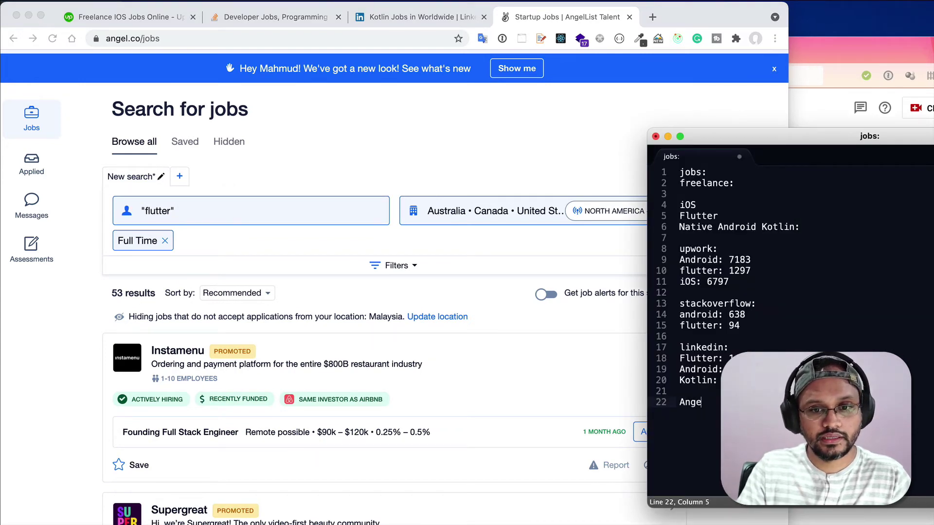
key("Return")
type("Flutter:")
key("Return")
Replace the AngelList search term with 'kotlin' and run the search
left_click(243, 205)
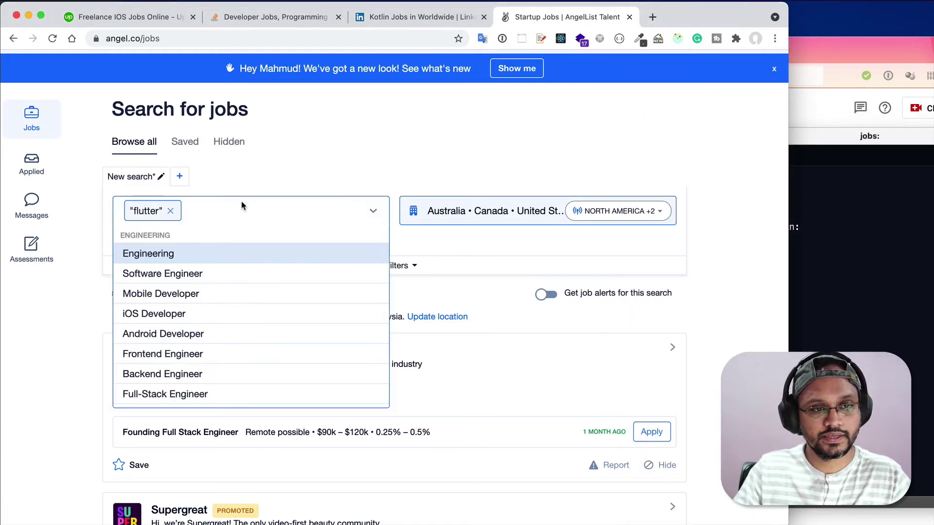
key("BackSpace")
type("kotlin")
key("Return")
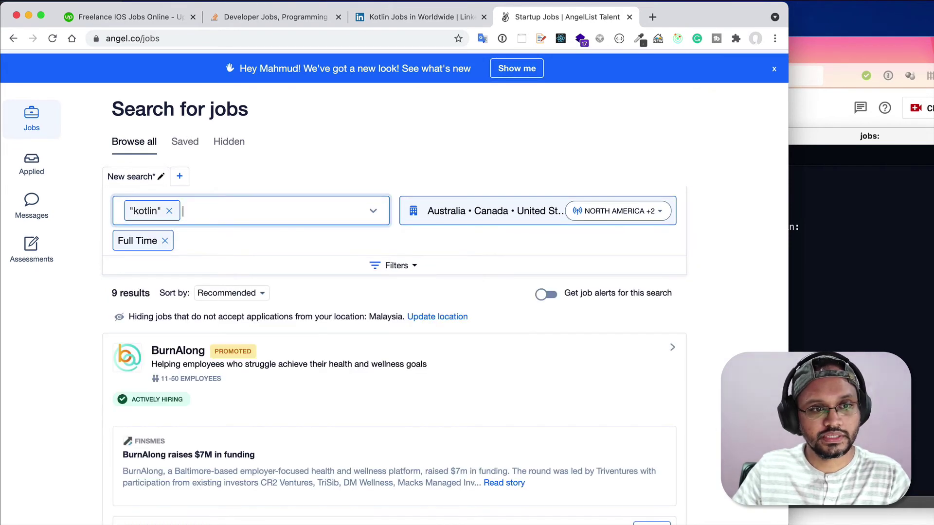
Search AngelList for Android Developer jobs instead of kotlin
left_click(212, 210)
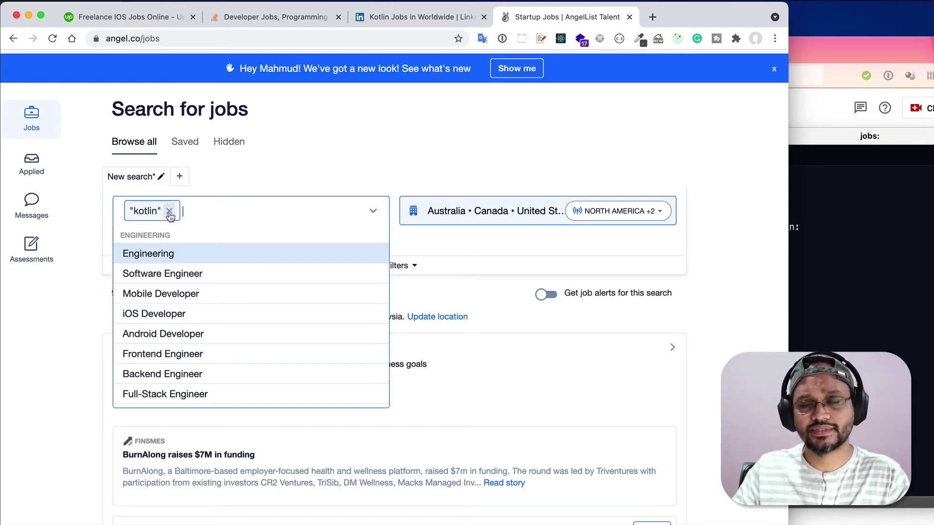
left_click(169, 211)
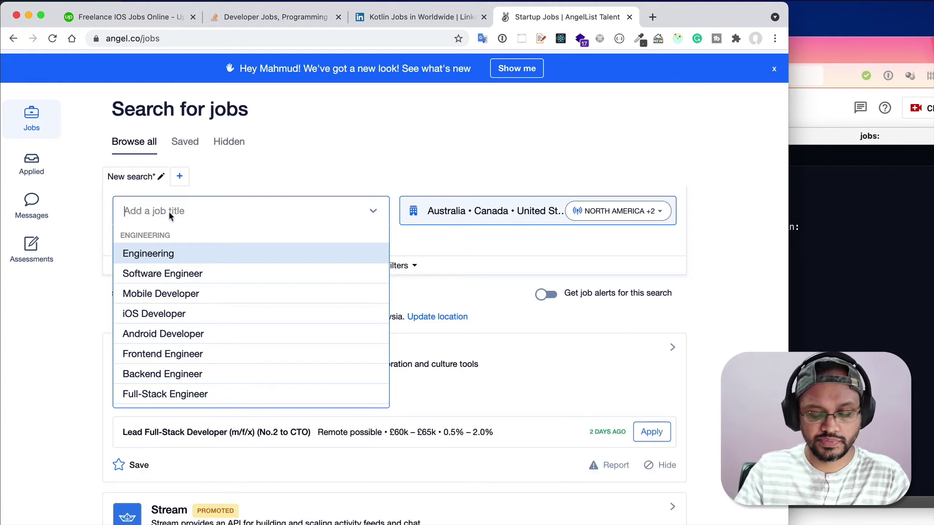
type("Android")
key("Return")
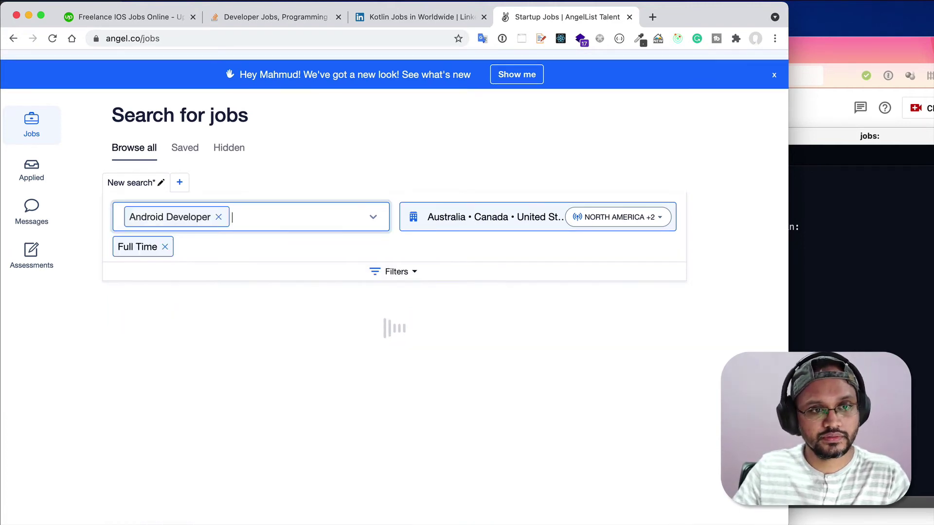
scroll(190, 228, "down", 3)
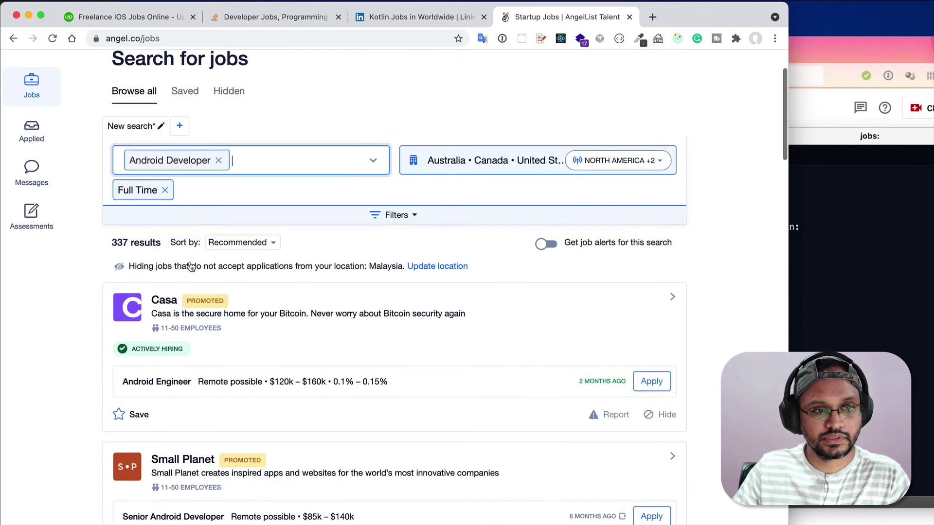
Add an 'Android:' line to the note, checking the 337 Android Developer results
key("super+Tab")
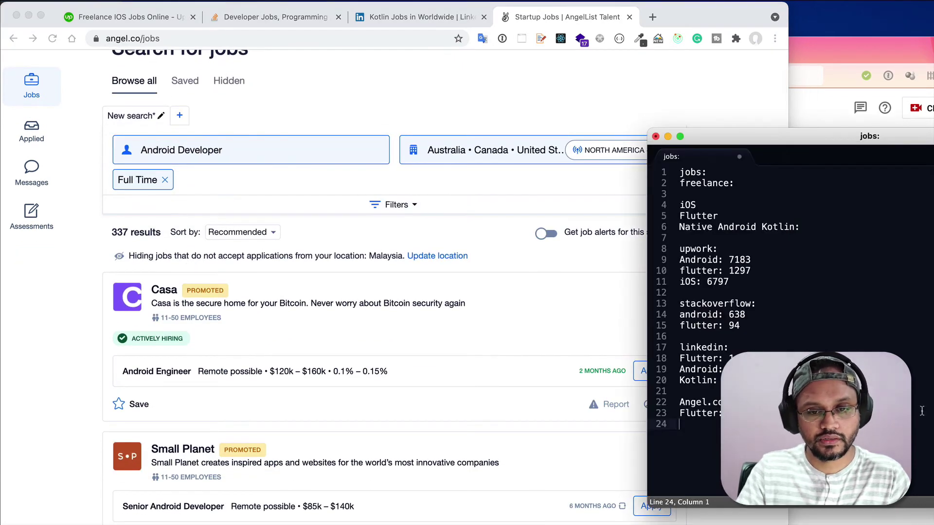
type("Android:")
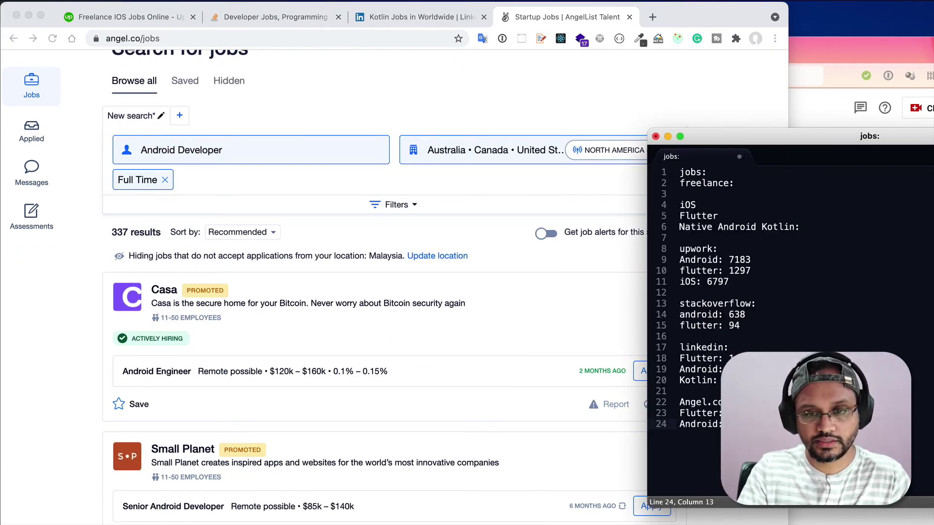
left_click(474, 318)
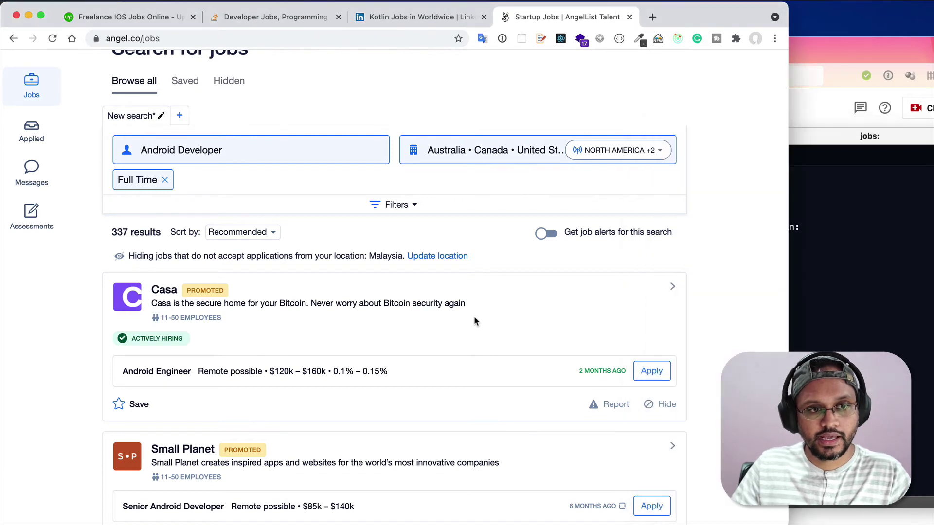
key("super+Tab")
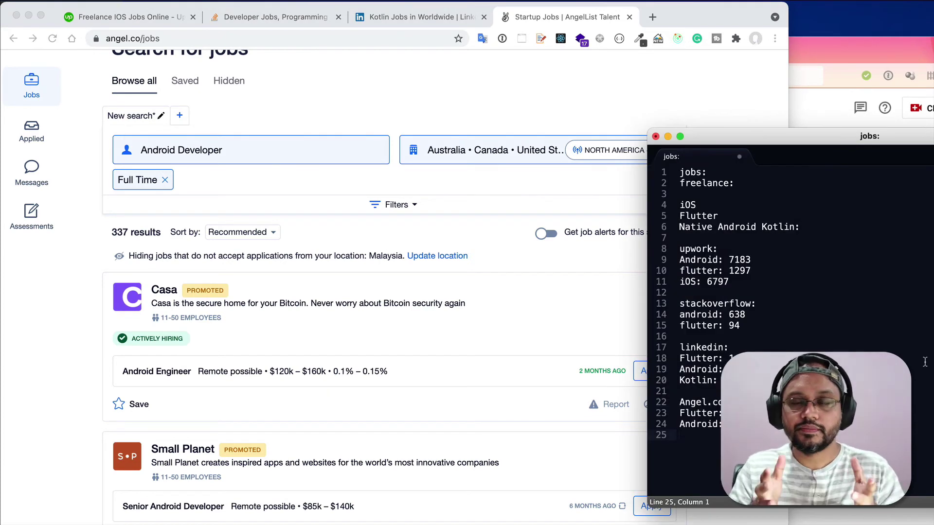
Drag the Sublime Text jobs note window left so the Angel.co Flutter 53 and Android 337 lines show fully
left_click_drag(857, 142, 702, 144)
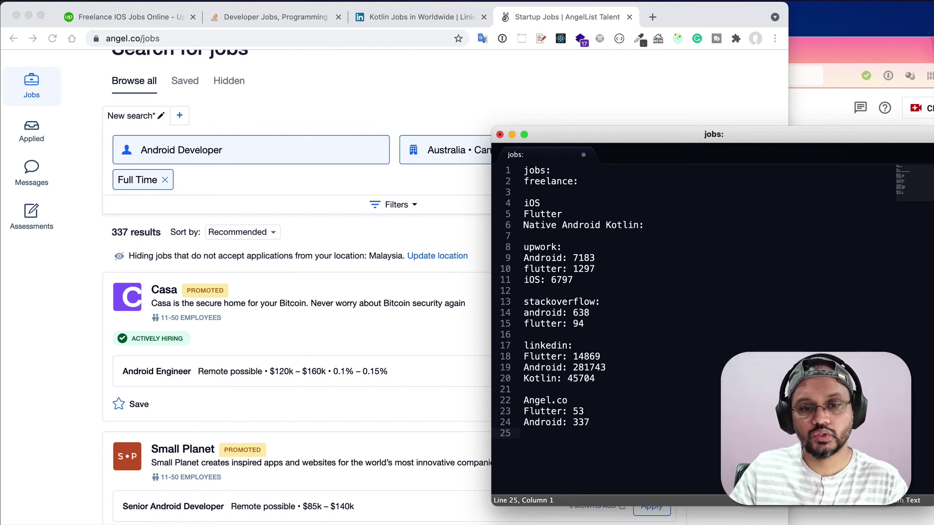
Type a new line 26 reading '6 months, create one or 2 applicat' in the note
key("Return")
type("6 mo")
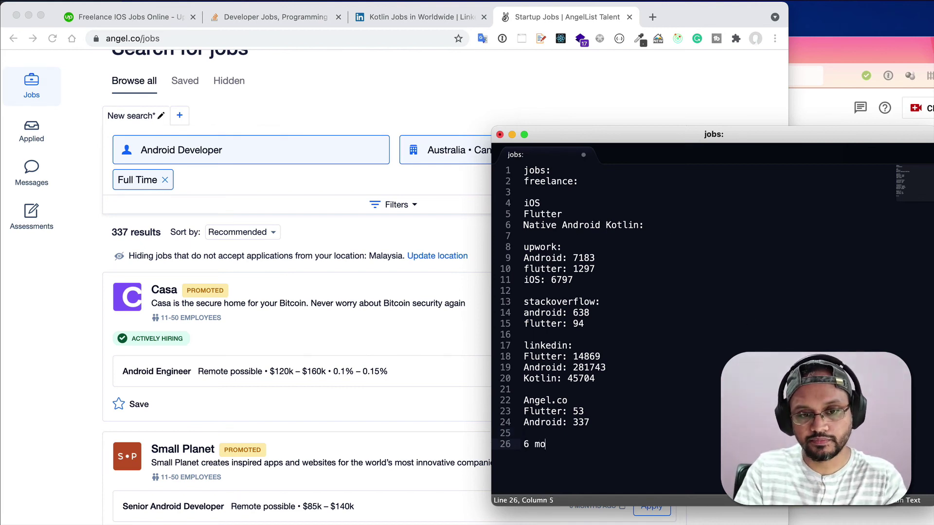
type("nths")
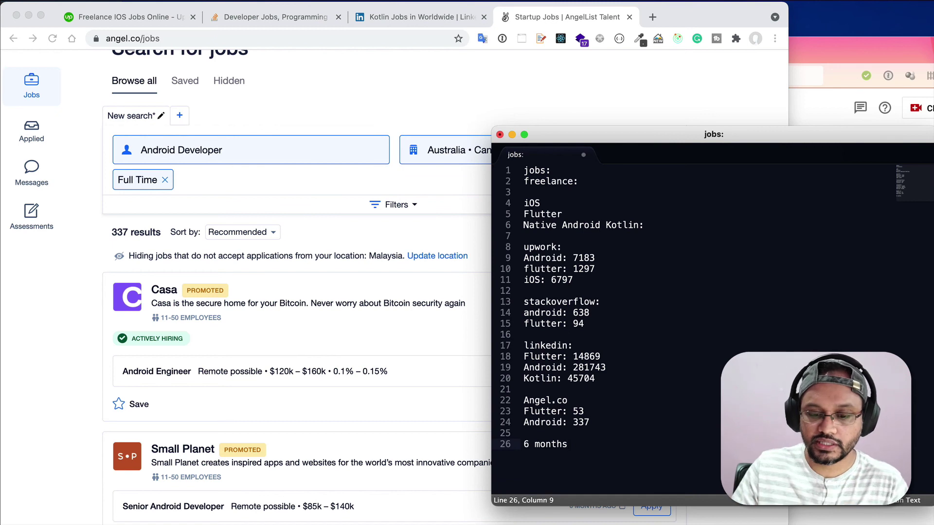
type(", create")
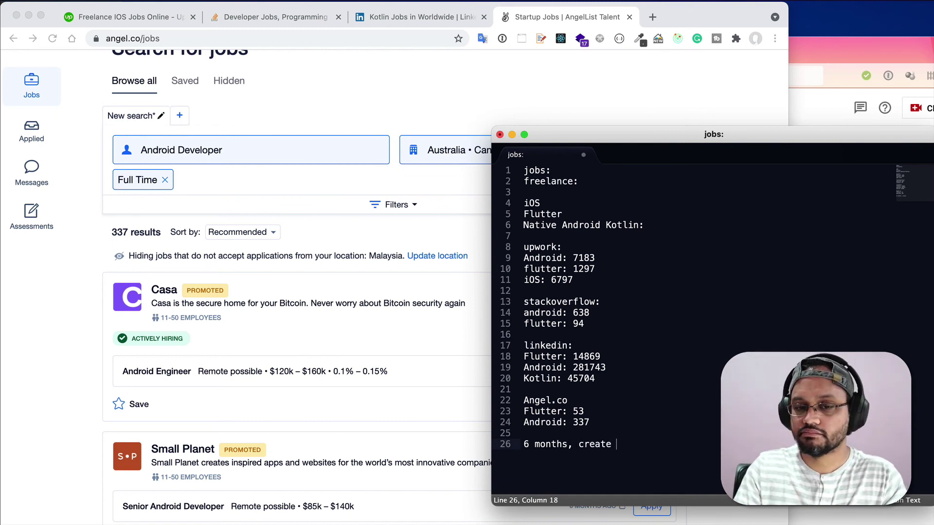
type(" a")
key("BackSpace")
key("BackSpace")
type("one or 2 appl")
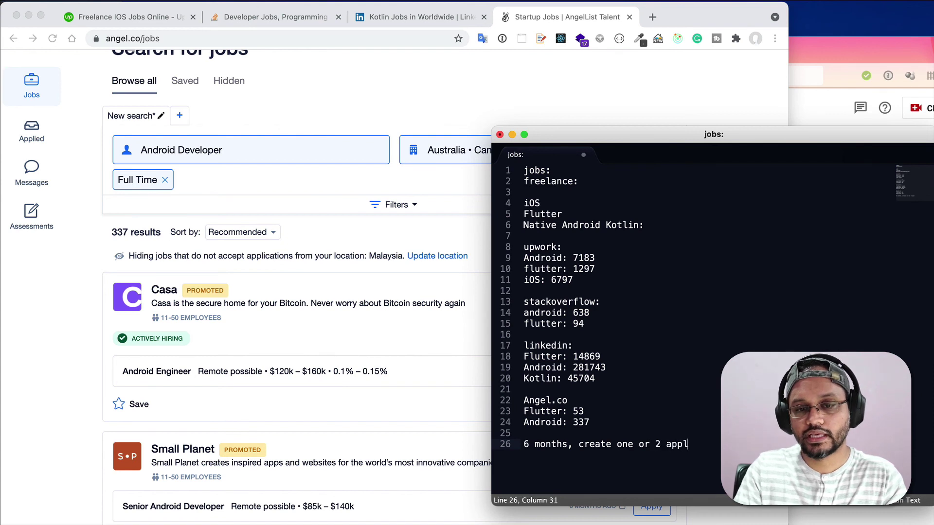
type("icatio")
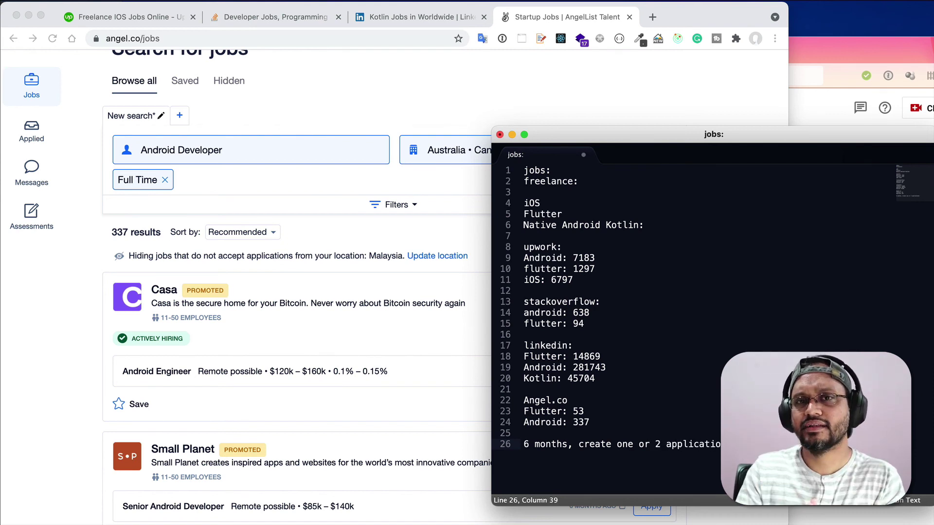